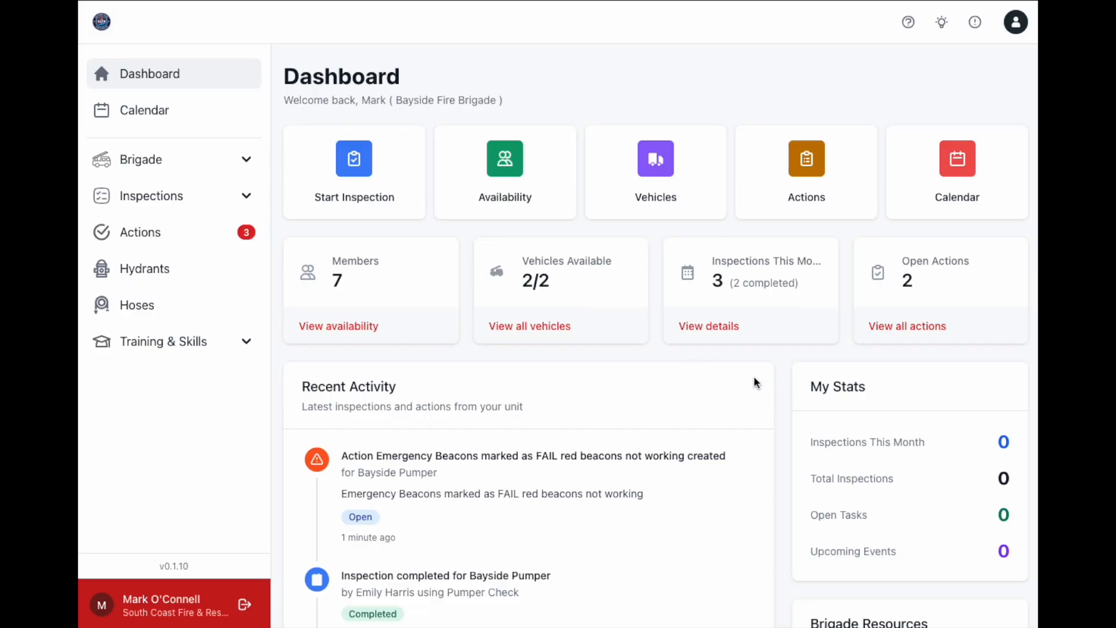
# - Review the brigade dashboard's recent activity, personal stats and resources
pyautogui.scroll(-2, 616, 460)
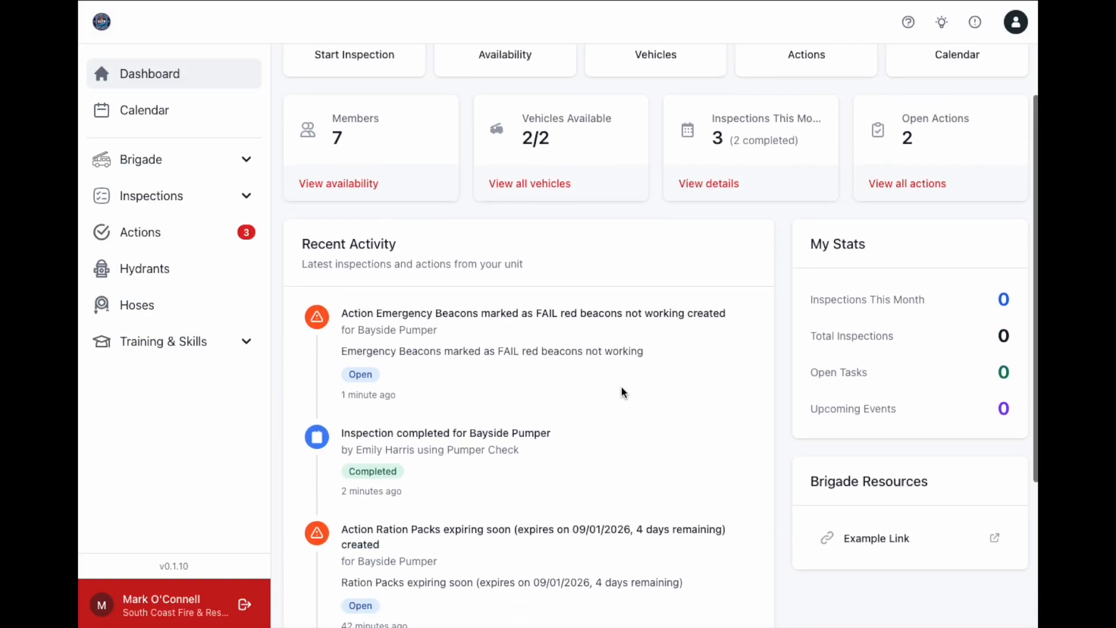
pyautogui.scroll(-3, 621, 392)
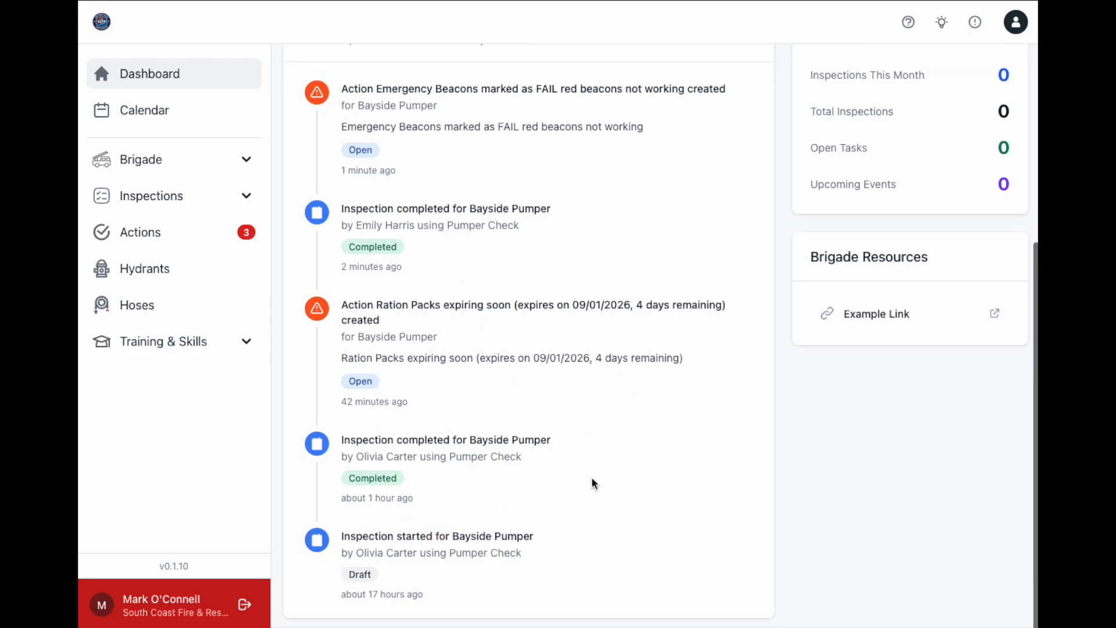
pyautogui.scroll(1, 593, 481)
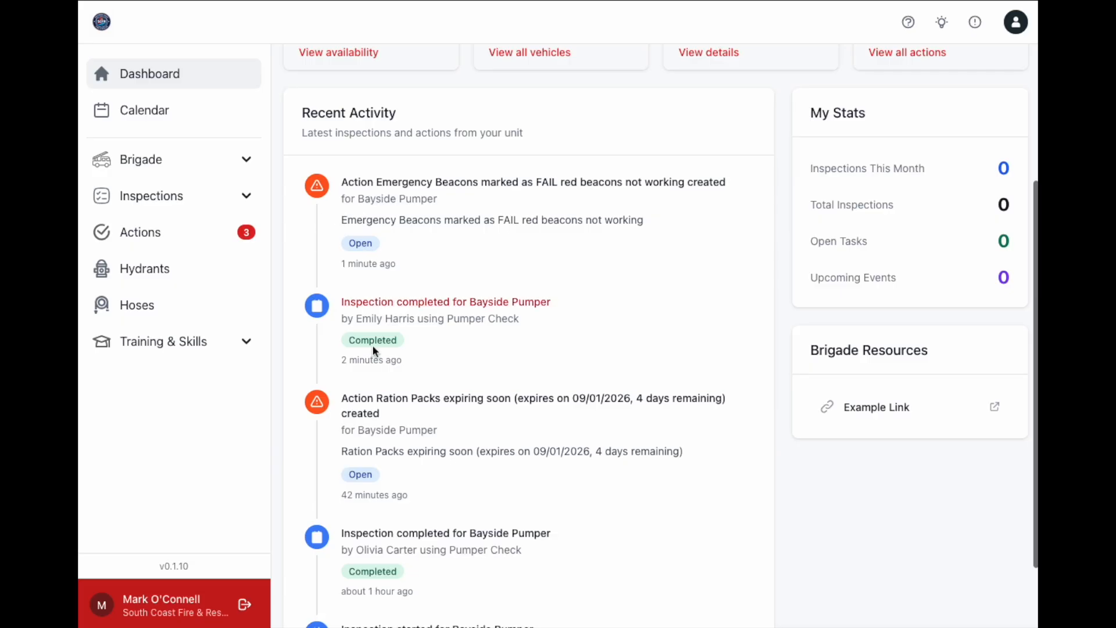
pyautogui.scroll(3, 490, 300)
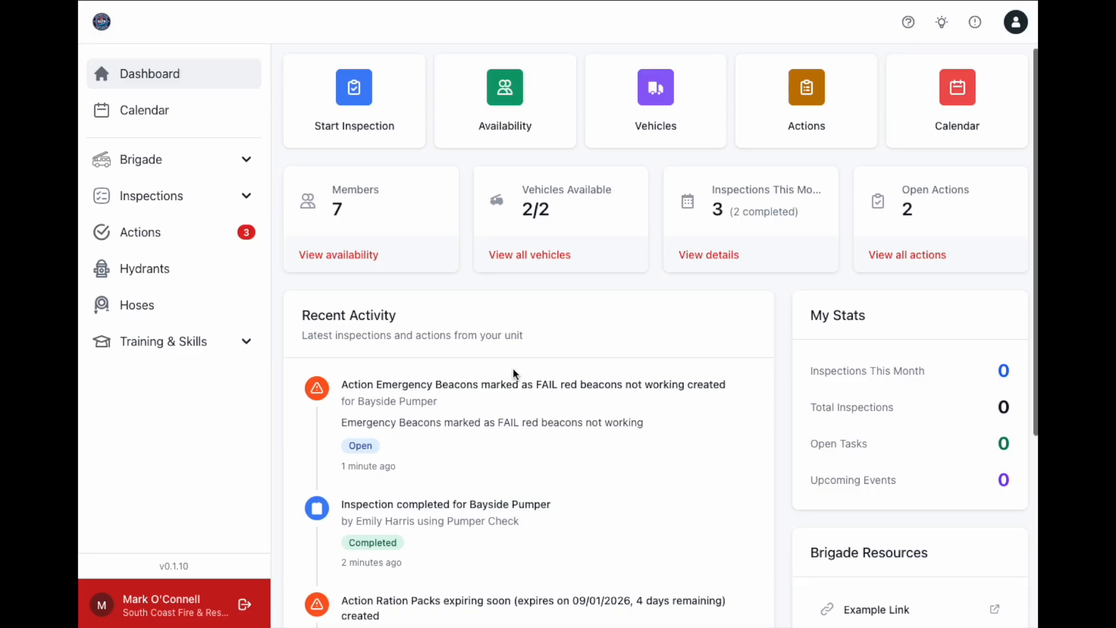
pyautogui.scroll(2, 513, 372)
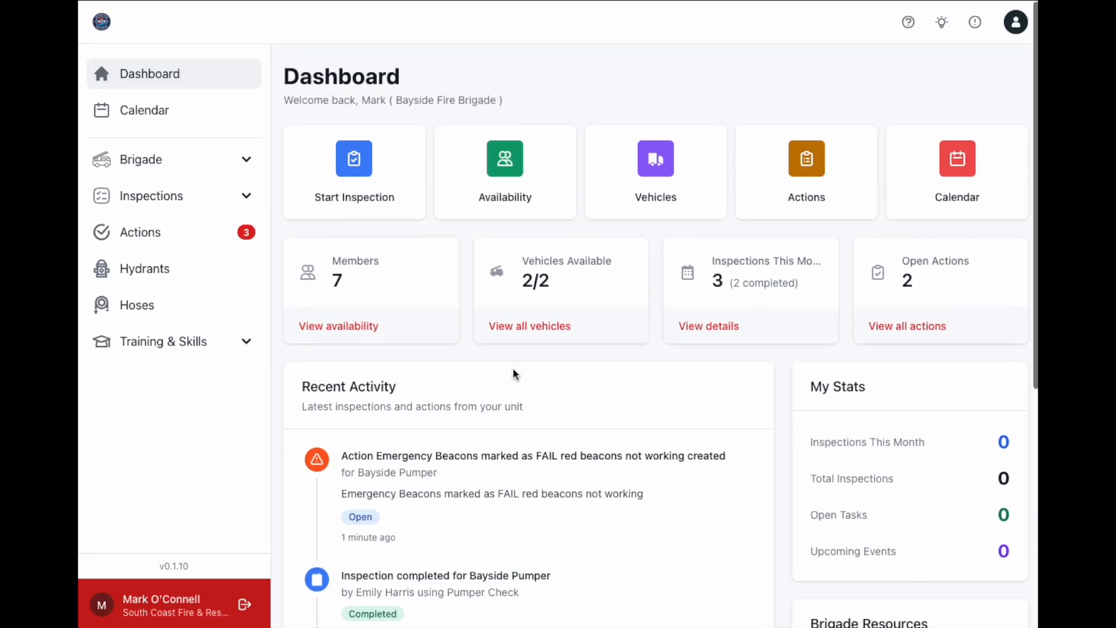
# - Open the Inspections dashboard and examine the inspection quality and the items expiring soon
pyautogui.click(152, 202)
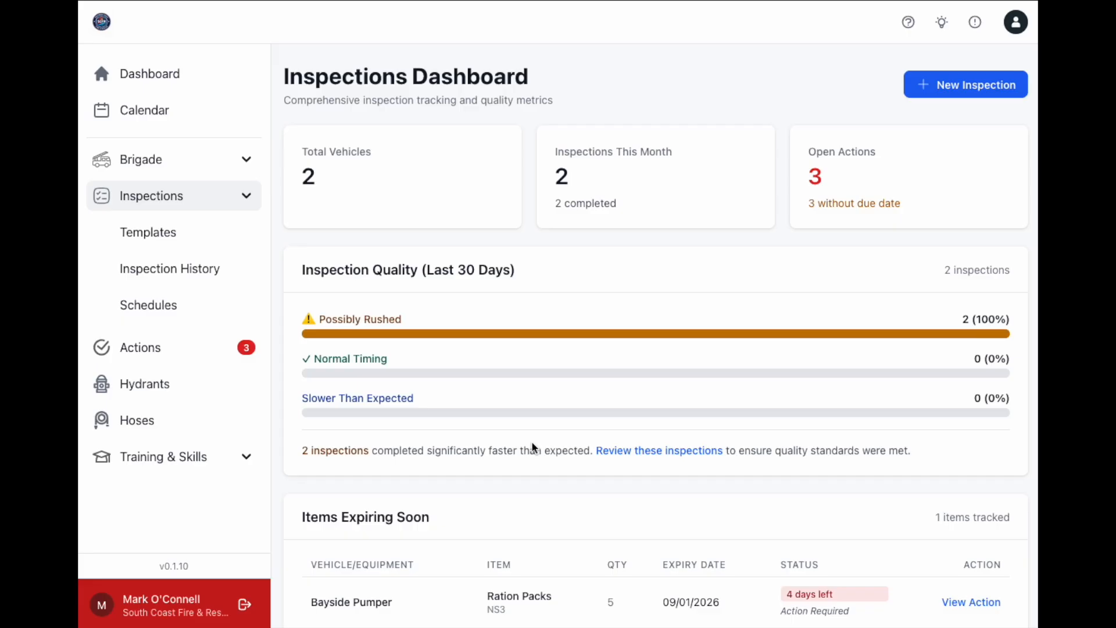
pyautogui.scroll(-1, 532, 446)
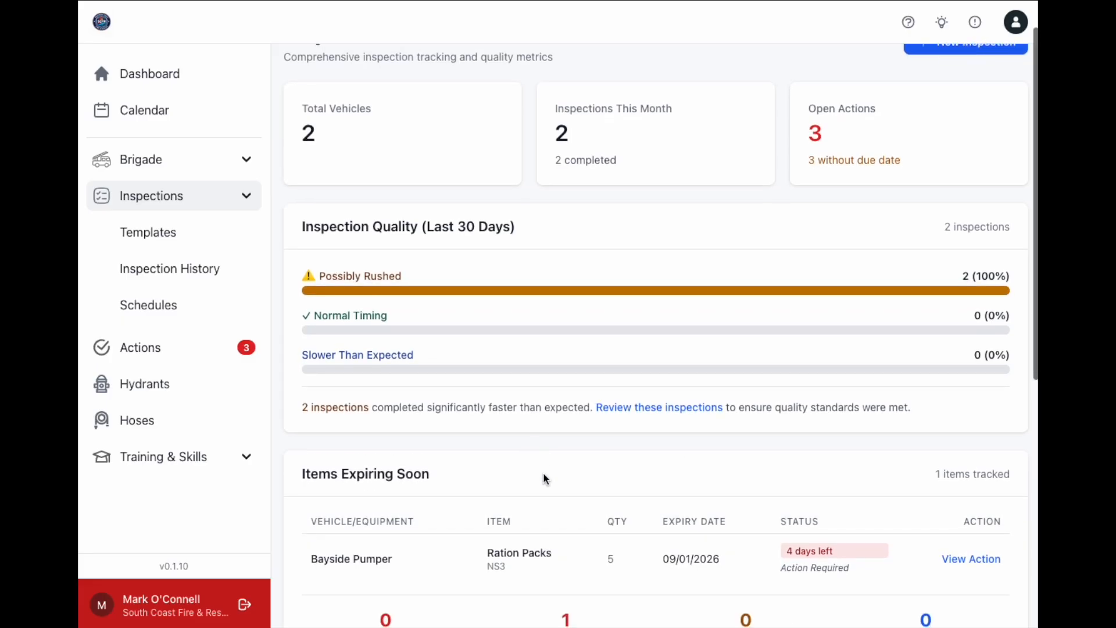
pyautogui.scroll(-2, 543, 472)
pyautogui.scroll(-1, 543, 472)
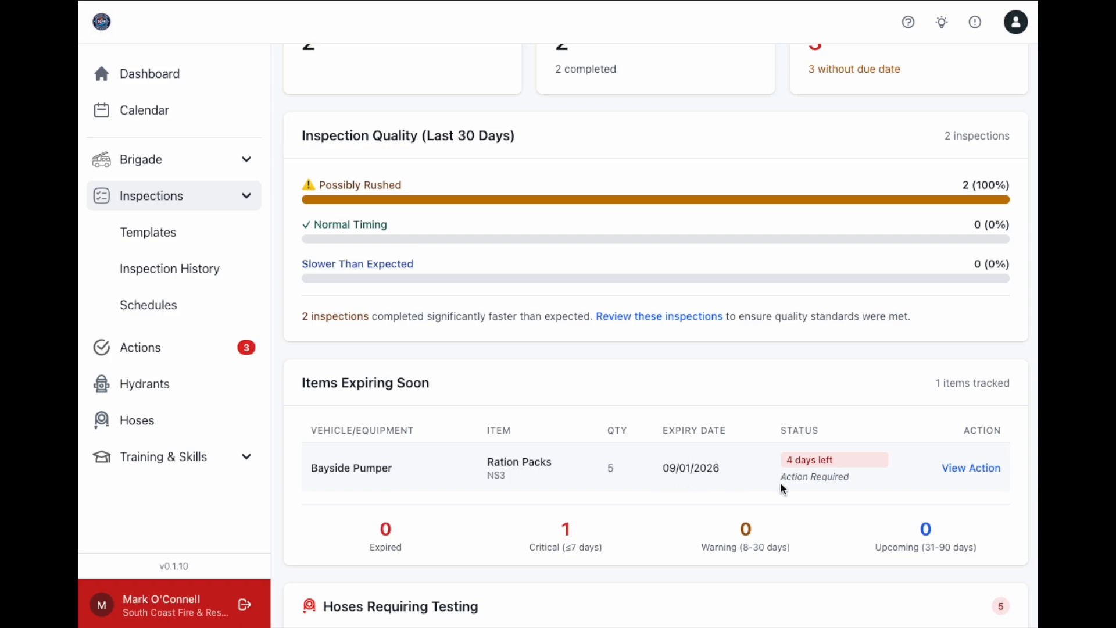
pyautogui.scroll(-1, 872, 482)
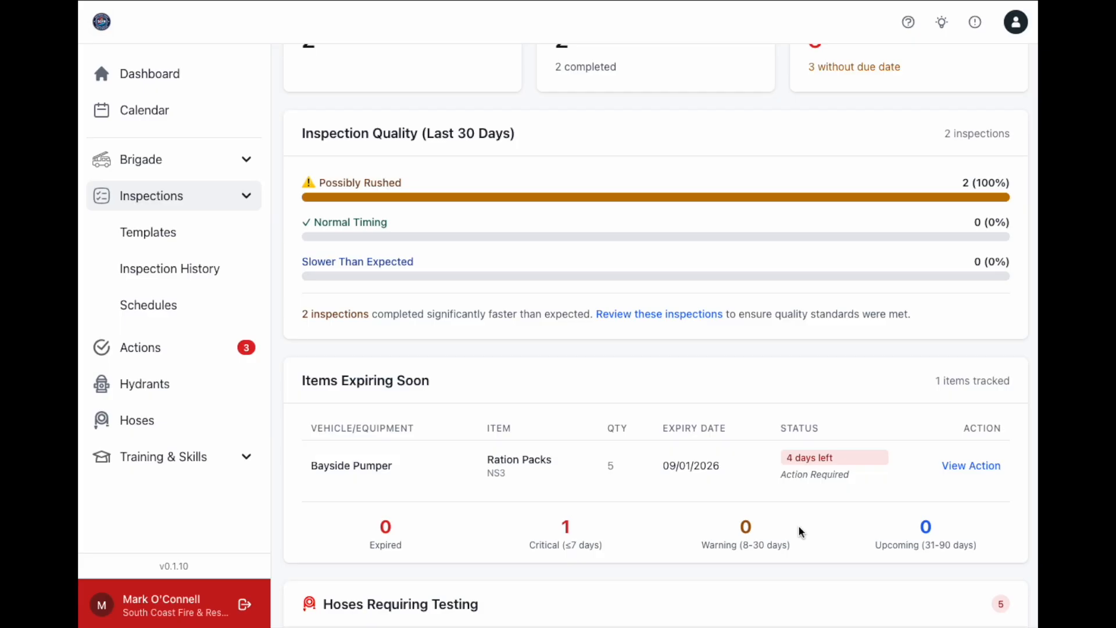
pyautogui.scroll(1, 927, 493)
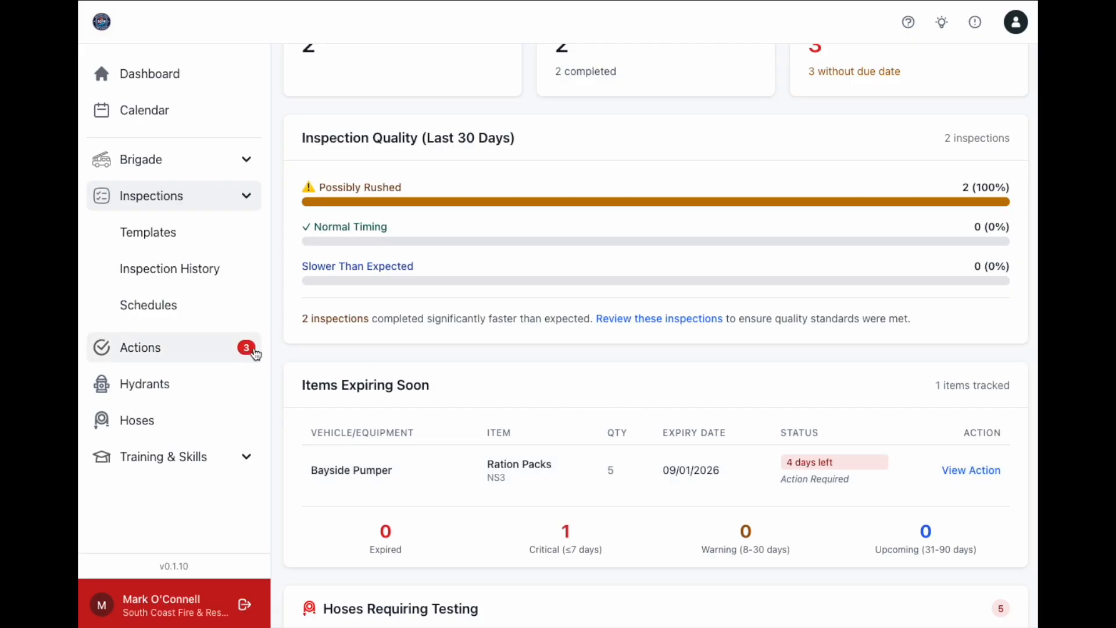
# - Open the action item for the Bayside Pumper's failed Emergency Beacons and review its details and notes
pyautogui.click(163, 352)
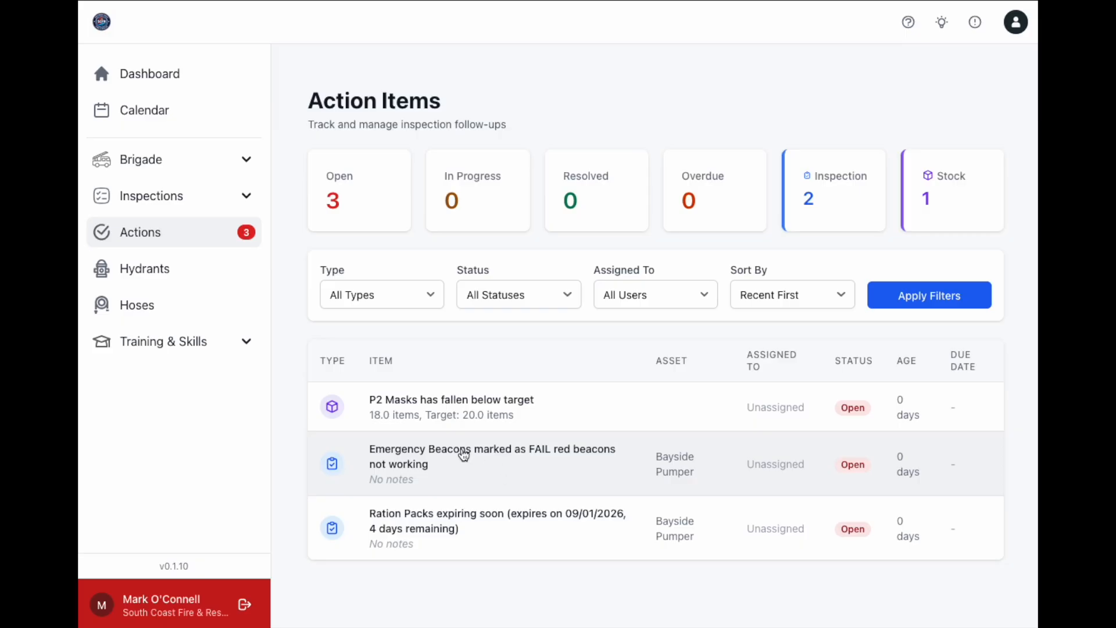
pyautogui.click(463, 455)
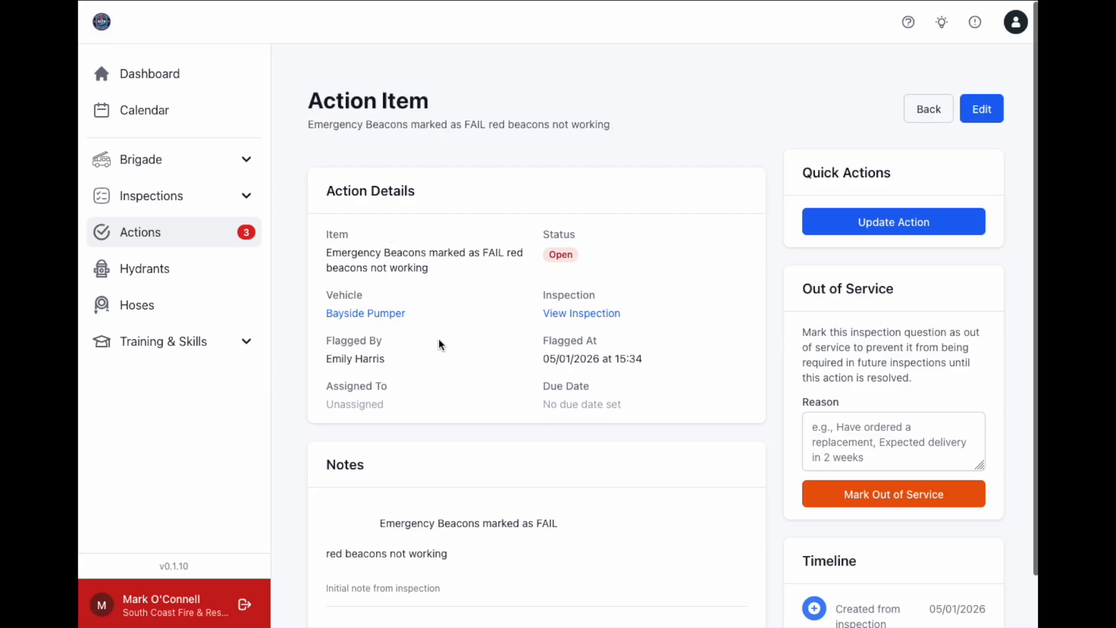
pyautogui.scroll(-1, 438, 345)
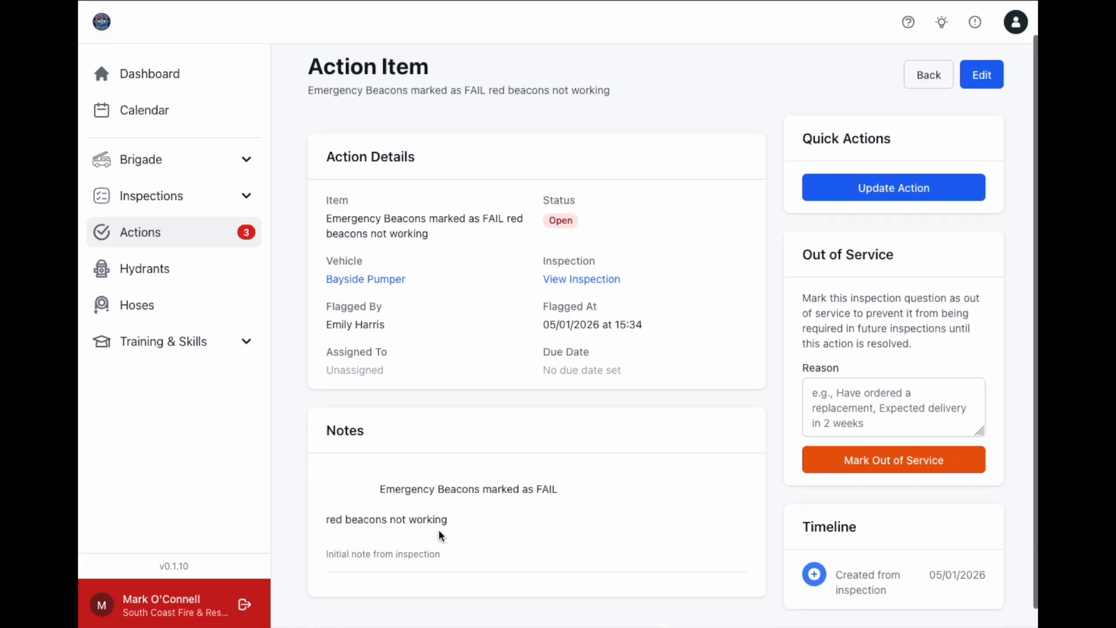
pyautogui.scroll(1, 447, 532)
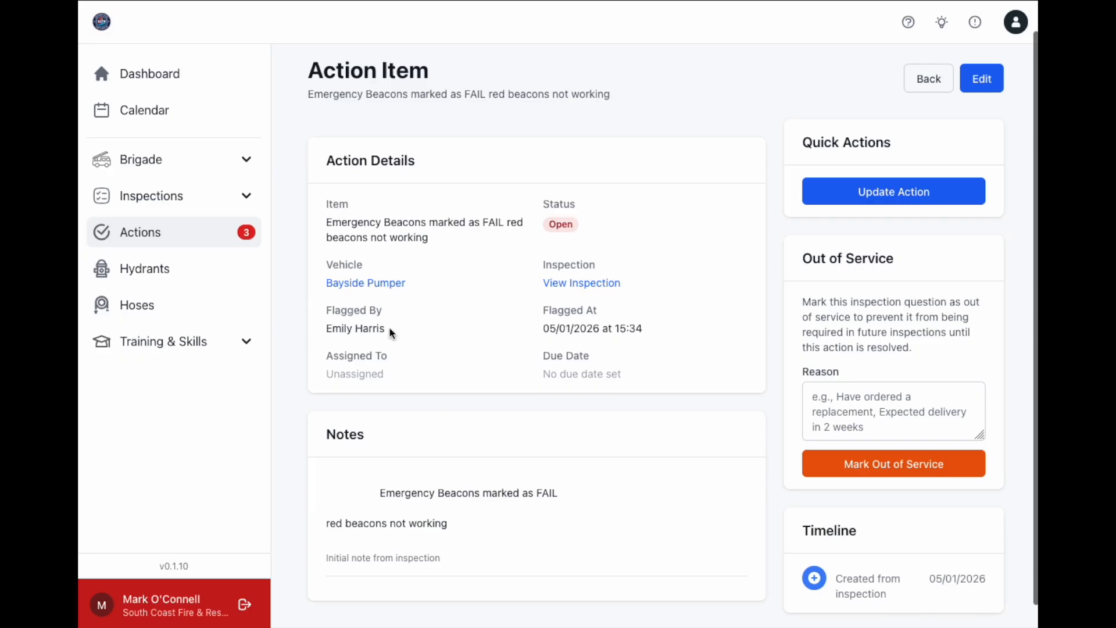
pyautogui.scroll(1, 447, 378)
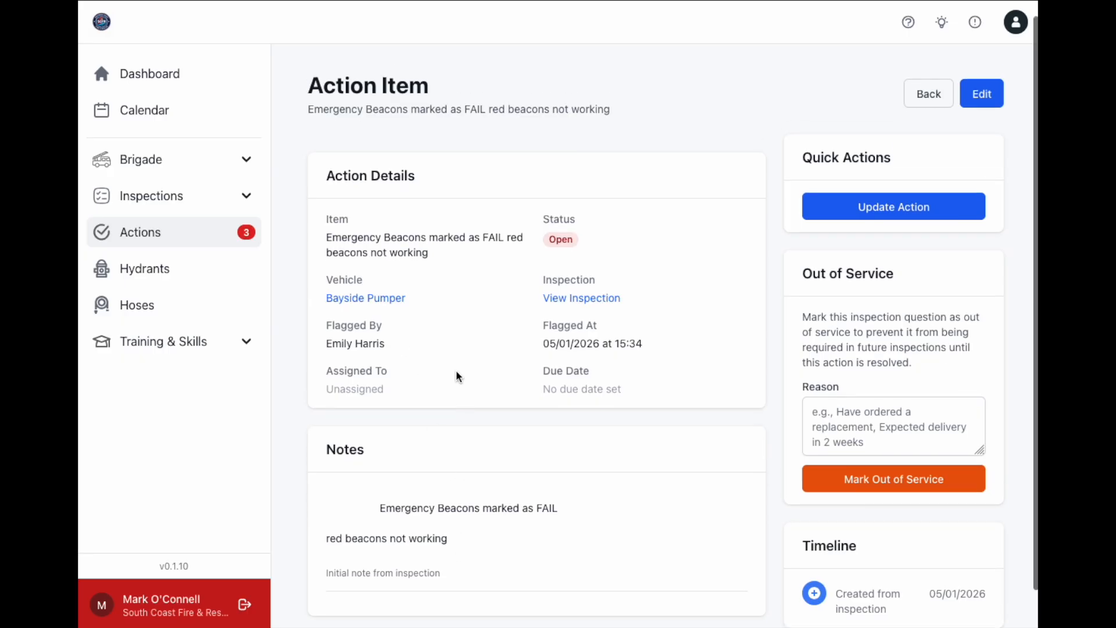
pyautogui.scroll(1, 457, 375)
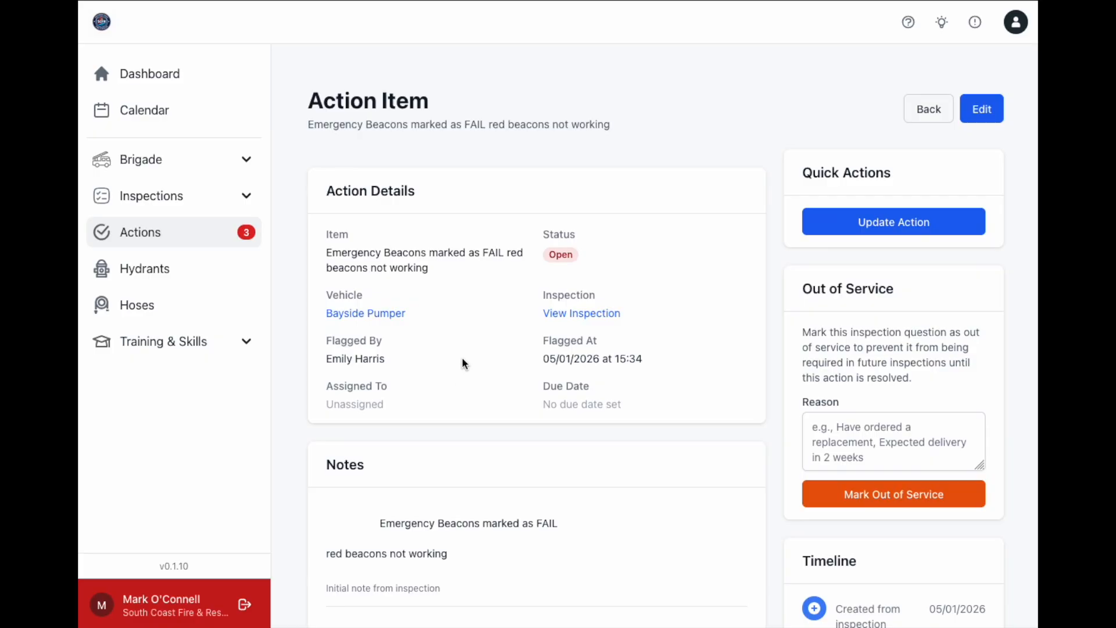
# - In the action's update form, set the status to In Progress, assign the first listed member, and set the due date to 09/01/2026
pyautogui.click(853, 224)
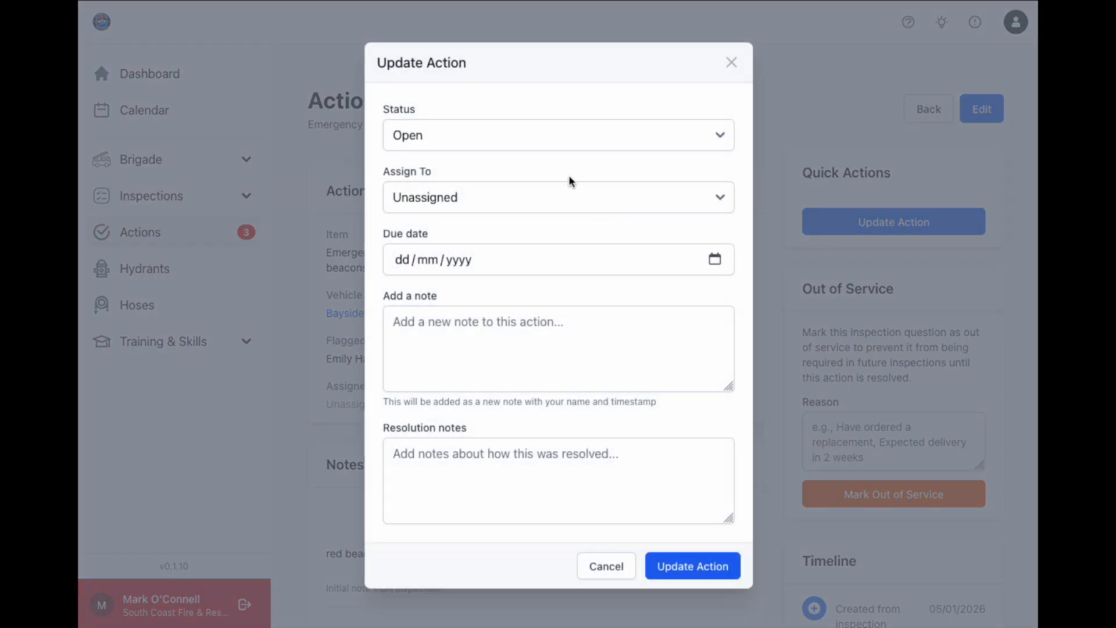
pyautogui.click(498, 143)
pyautogui.click(495, 149)
pyautogui.click(544, 211)
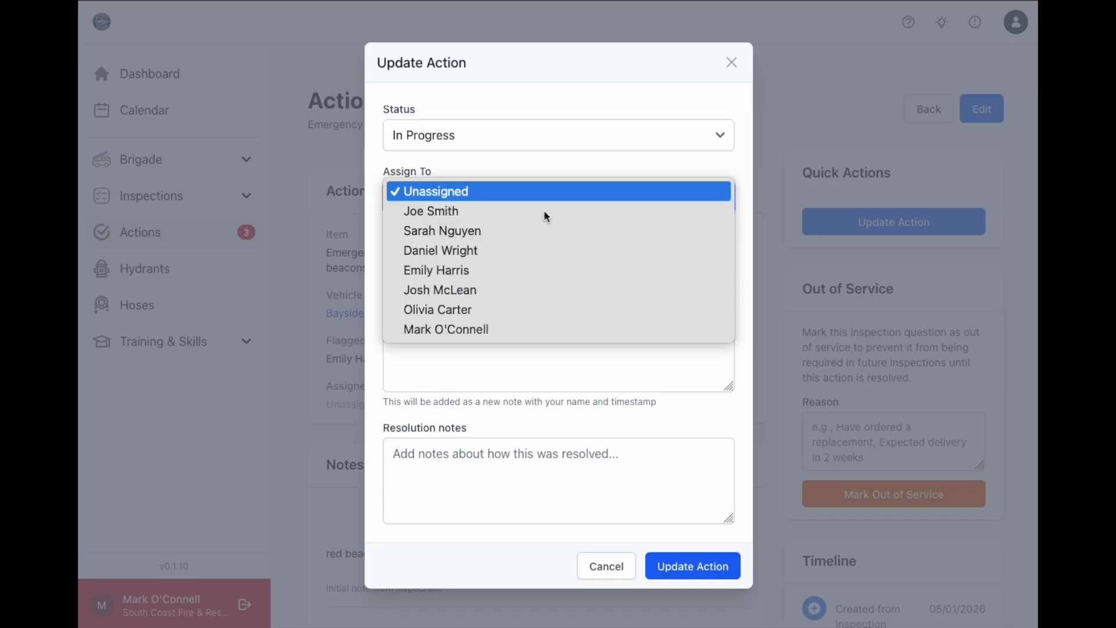
pyautogui.click(534, 214)
pyautogui.click(715, 258)
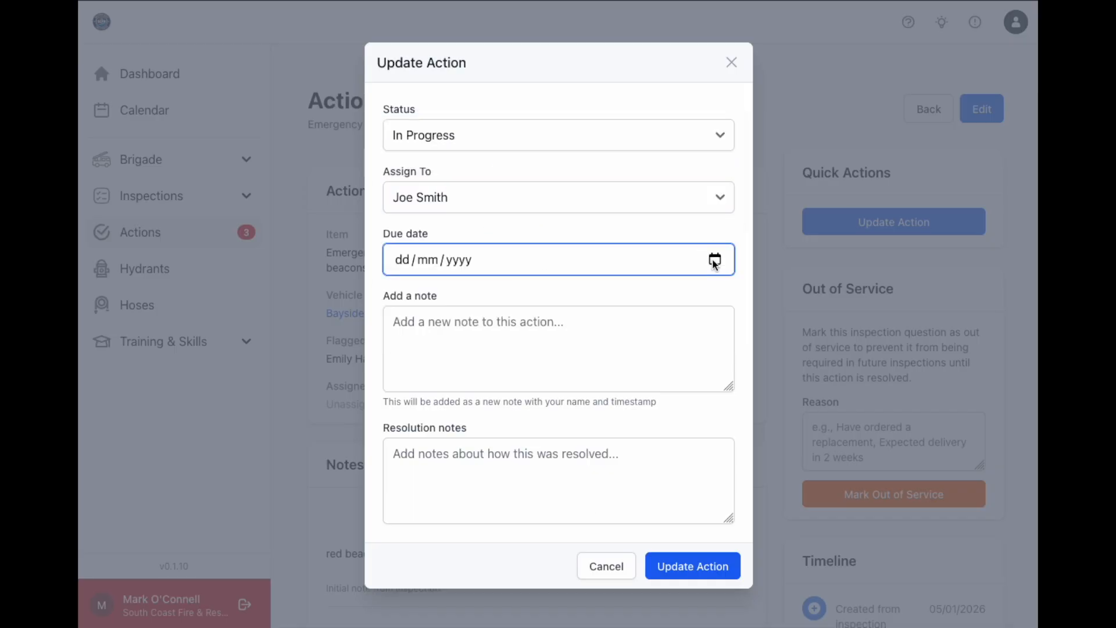
pyautogui.click(512, 369)
# - Add the note "Contacted mechanics to attend" and save the action update
pyautogui.click(455, 337)
pyautogui.write('Conta')
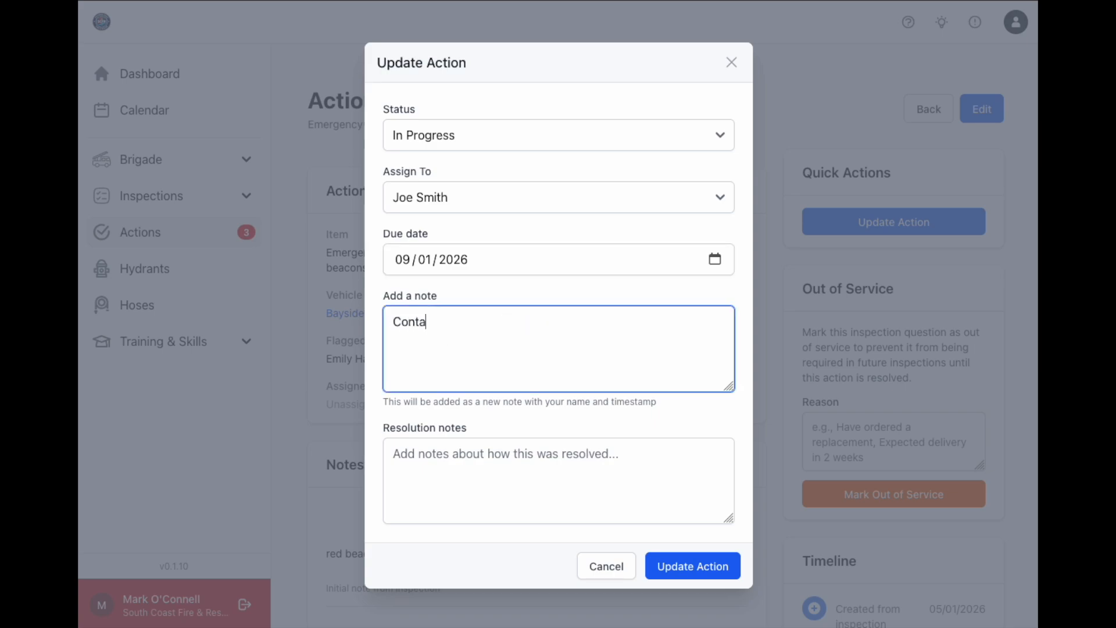
pyautogui.write('cted mechanic')
pyautogui.press('BackSpace')
pyautogui.write('ics to attend')
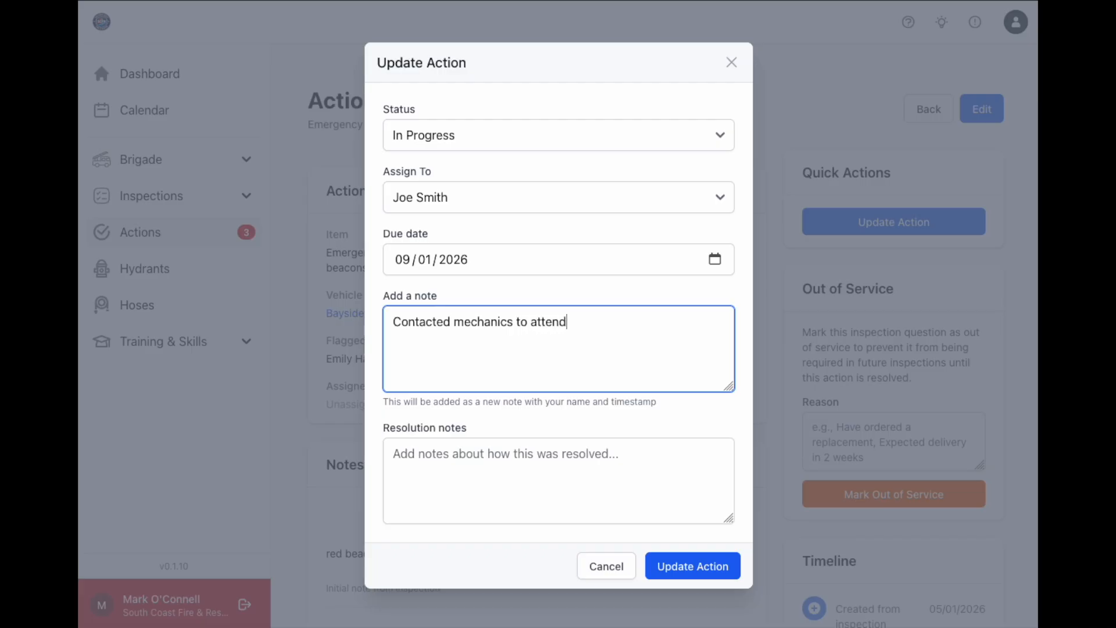
pyautogui.click(668, 566)
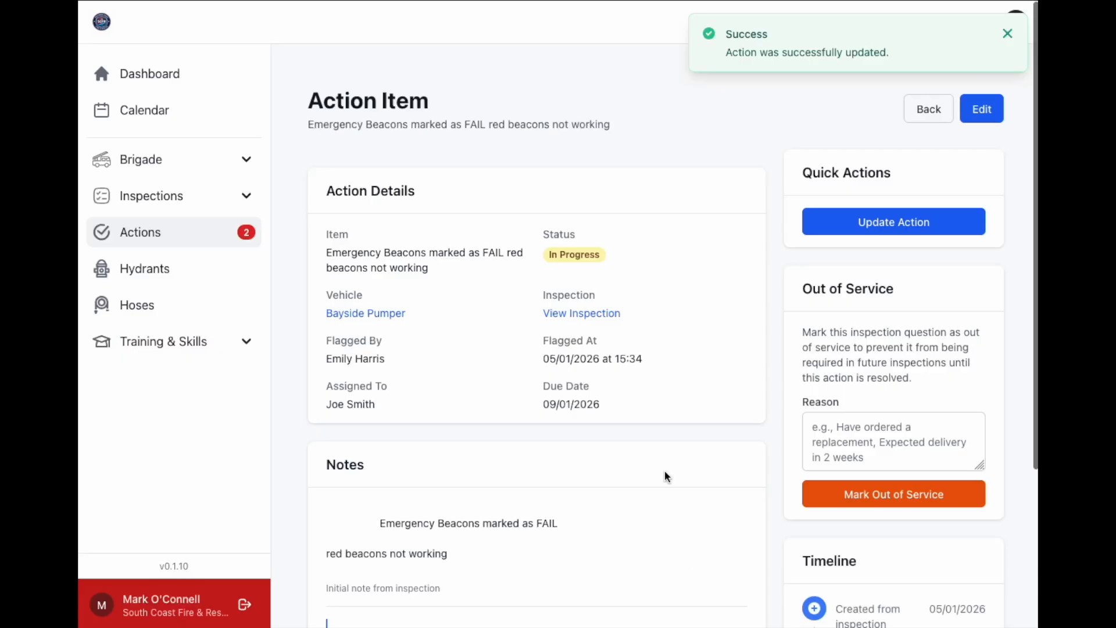
# - Mark the Emergency Beacons inspection question out of service with the reason "Aware of failure, have contacted mechanics."
pyautogui.scroll(-1, 665, 476)
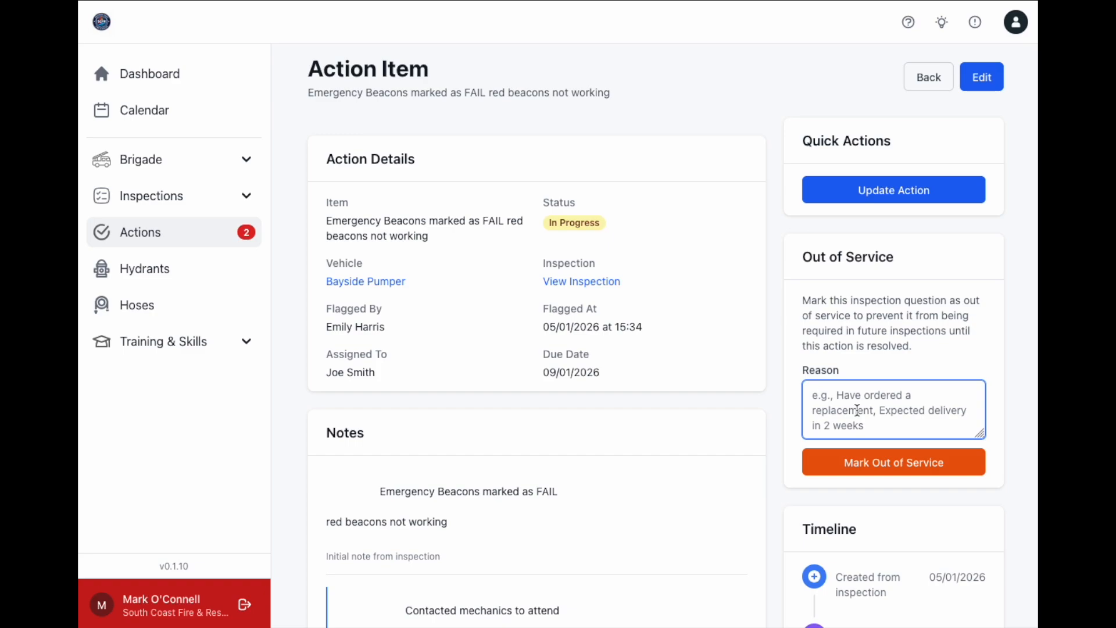
pyautogui.write('Aware of failure, have cota')
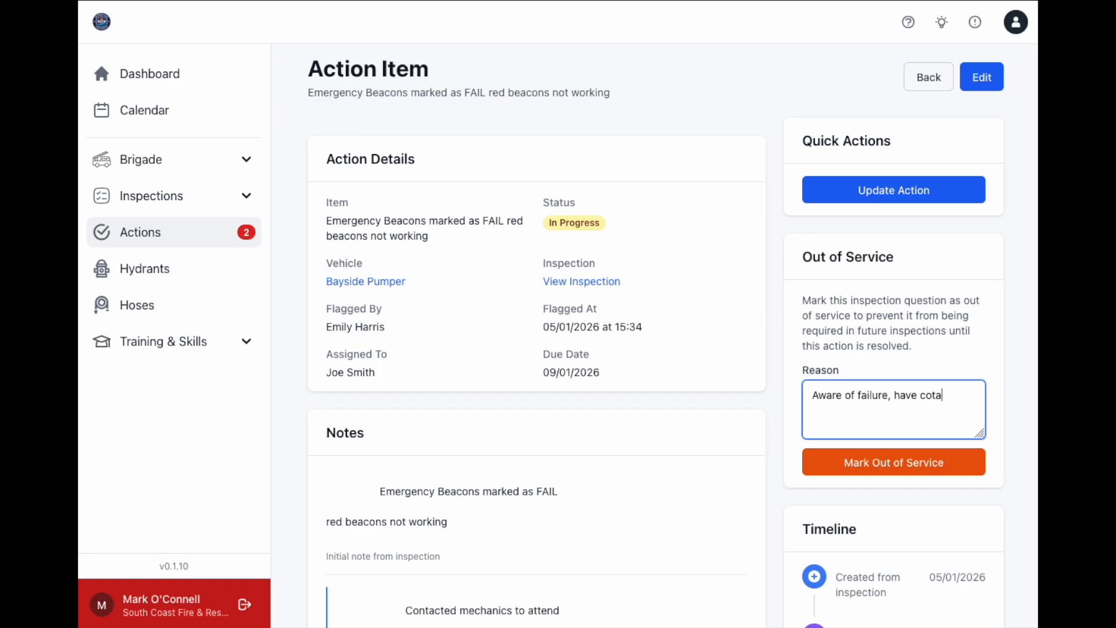
pyautogui.press('BackSpace')
pyautogui.write('ncated mechanics.')
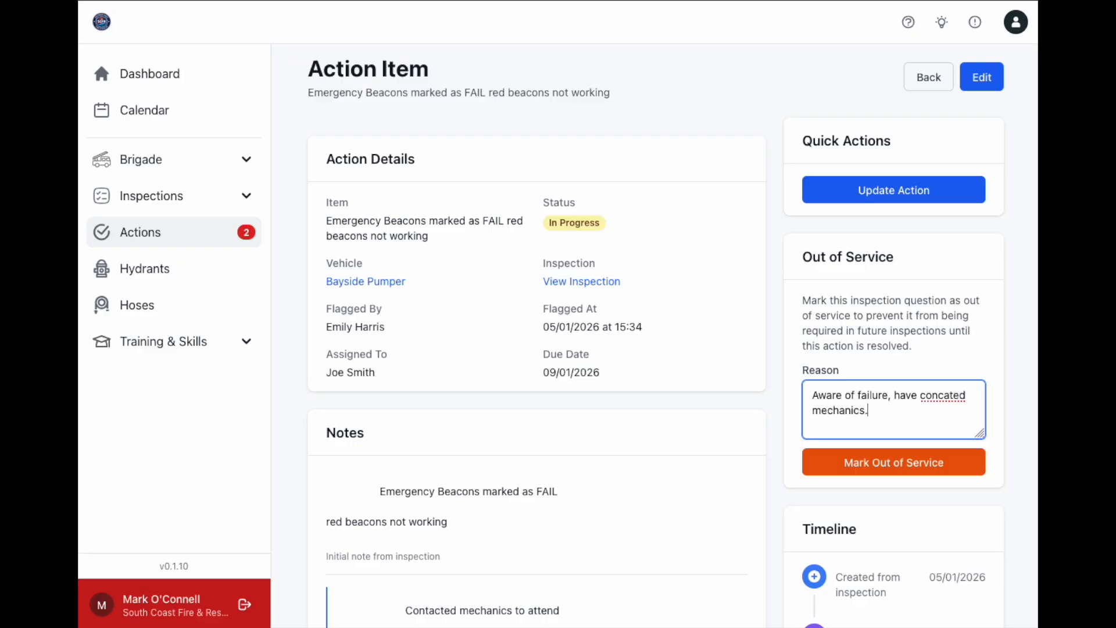
pyautogui.rightClick(930, 393)
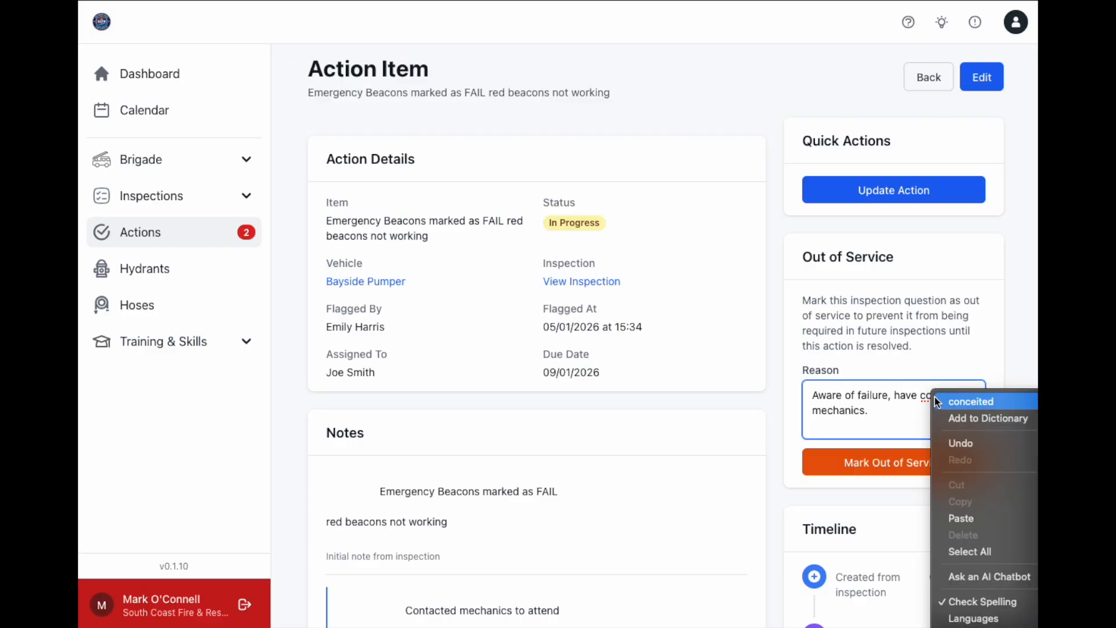
pyautogui.press('Escape')
pyautogui.doubleClick(940, 395)
pyautogui.write('contacted')
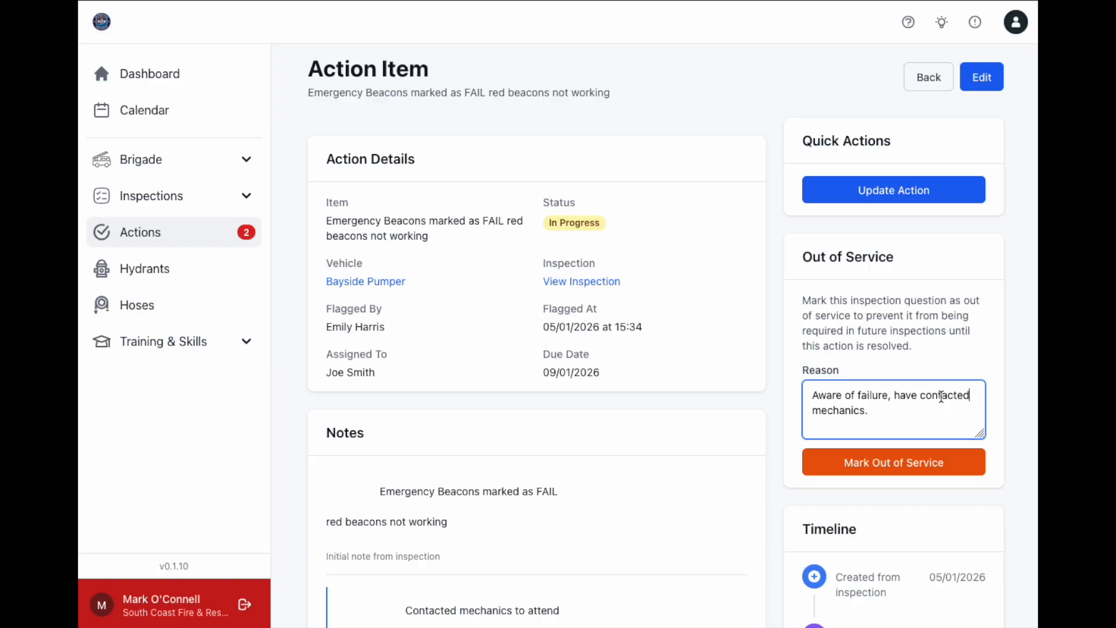
pyautogui.click(916, 457)
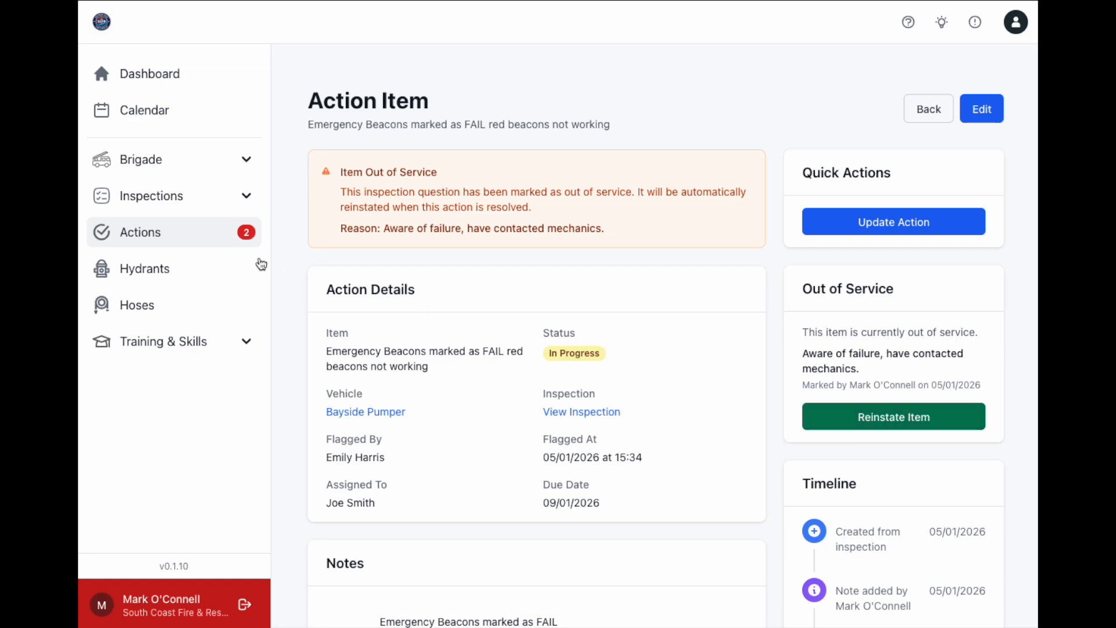
# - Open the P2 Masks below-target action item and go to its linked stock item
pyautogui.click(161, 235)
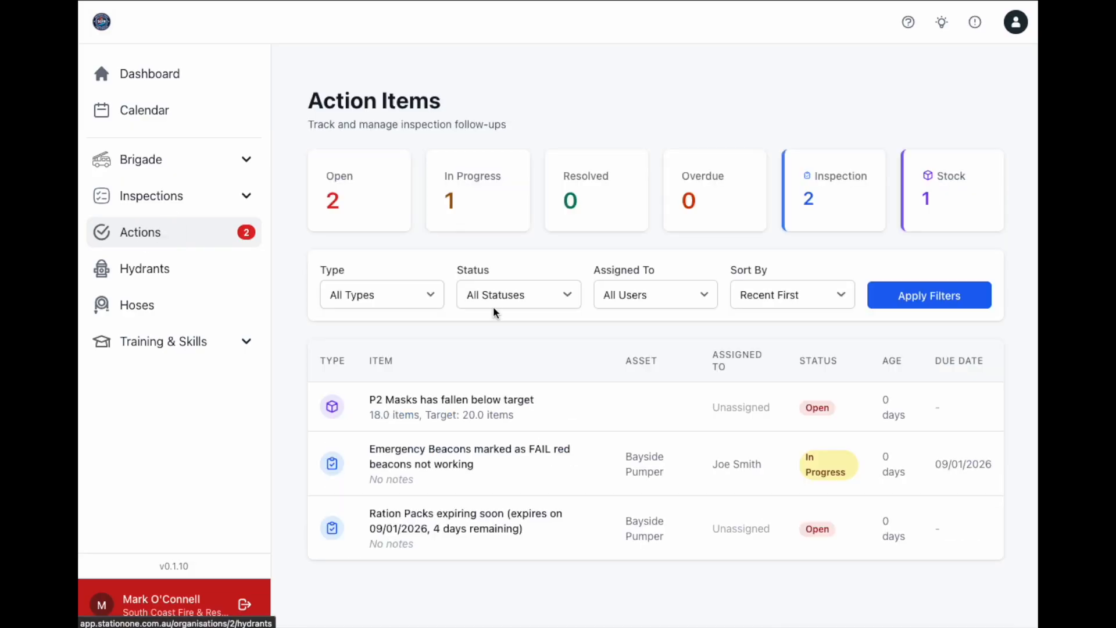
pyautogui.click(495, 407)
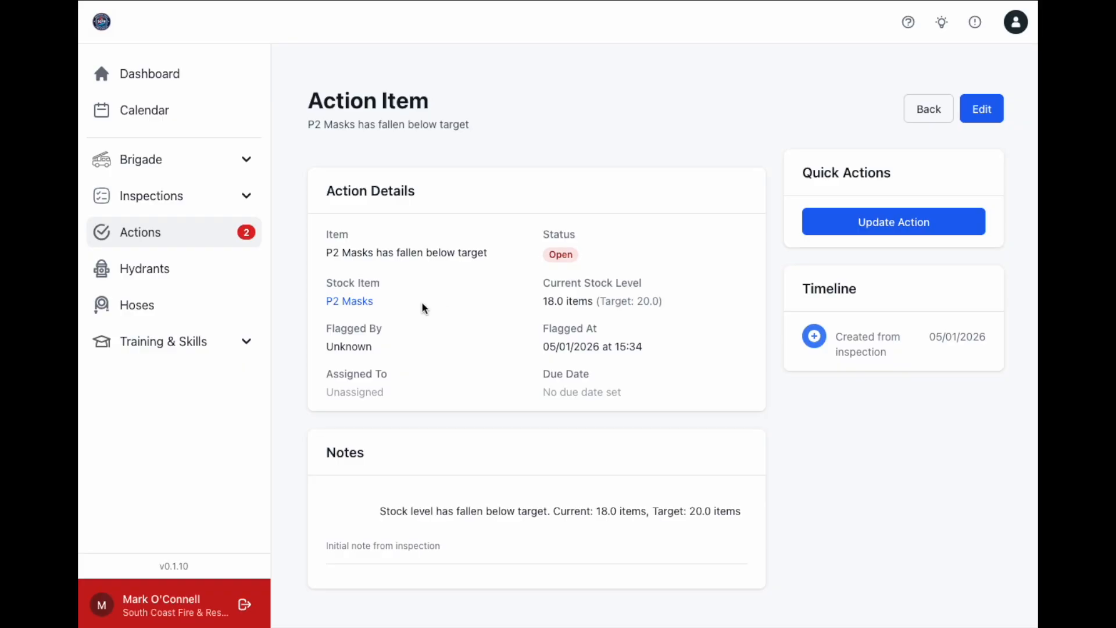
pyautogui.click(361, 299)
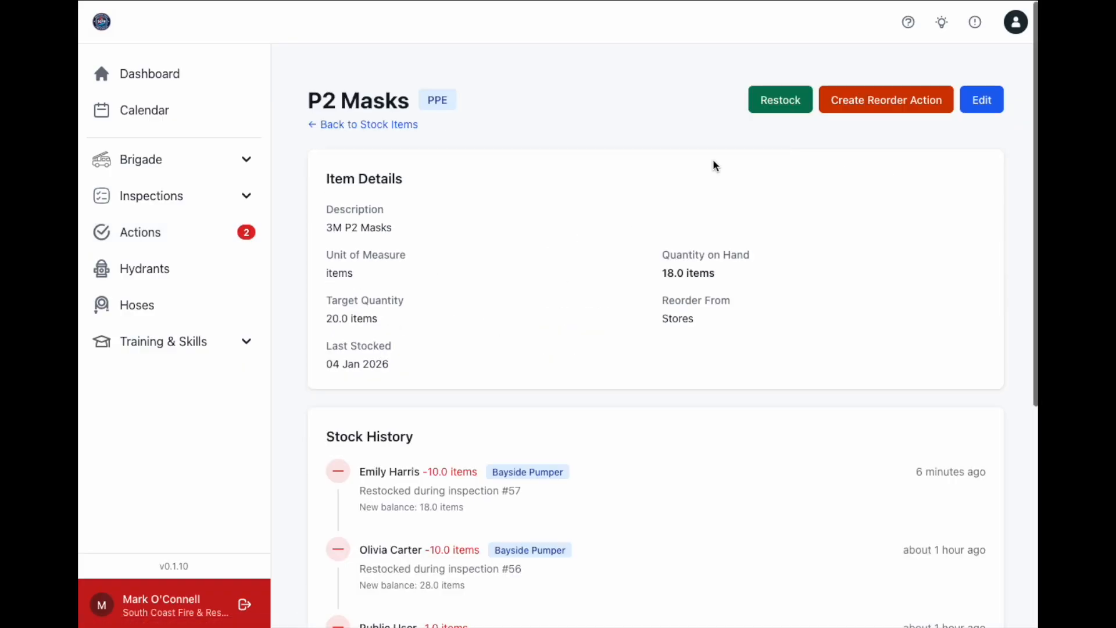
# - Restock P2 Masks by adding 22 items without a price or reason, and return to the action items list
pyautogui.click(765, 104)
pyautogui.click(517, 240)
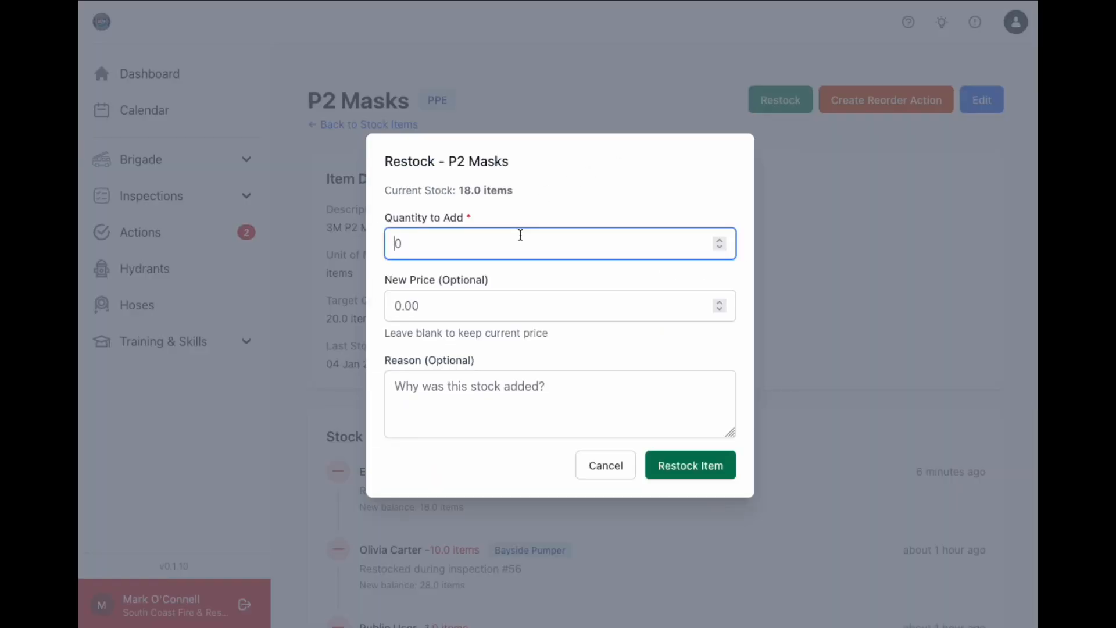
pyautogui.write('22')
pyautogui.click(483, 388)
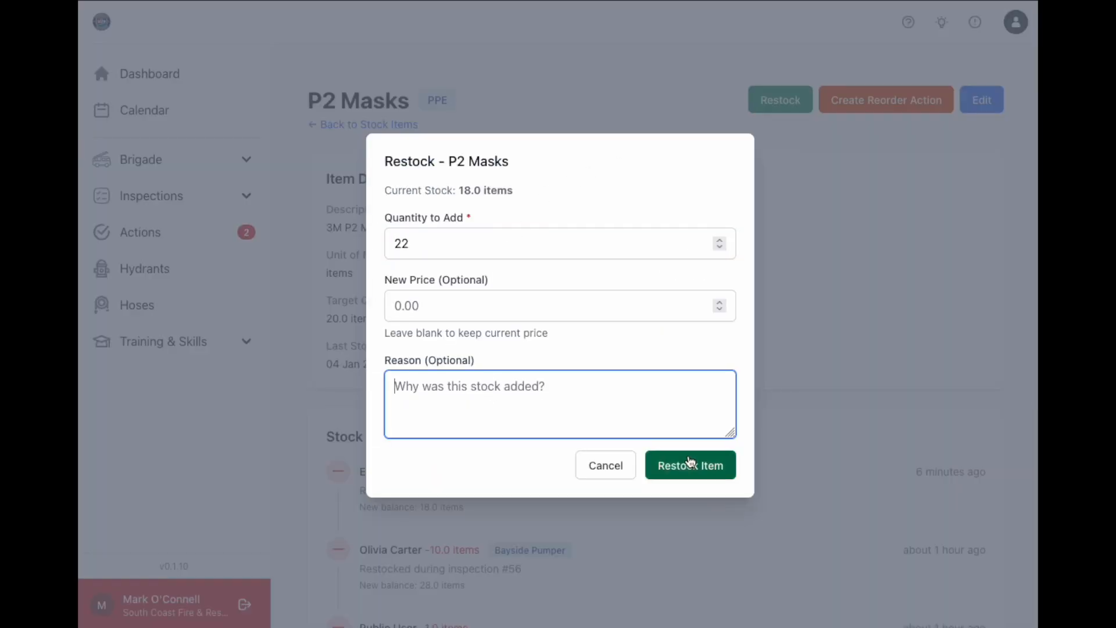
pyautogui.click(709, 468)
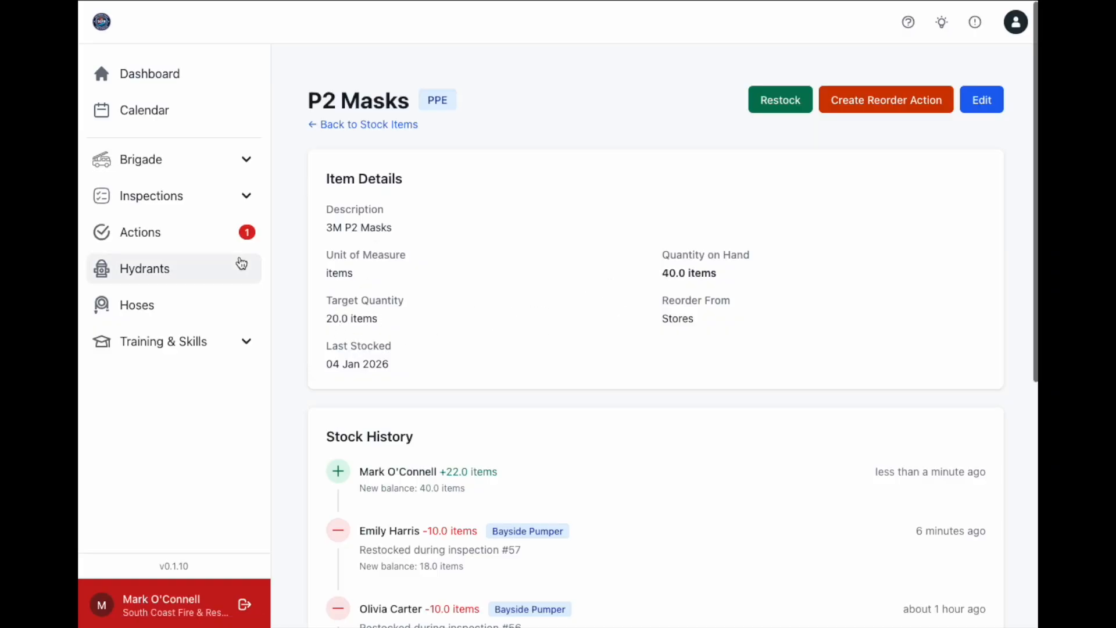
pyautogui.click(163, 240)
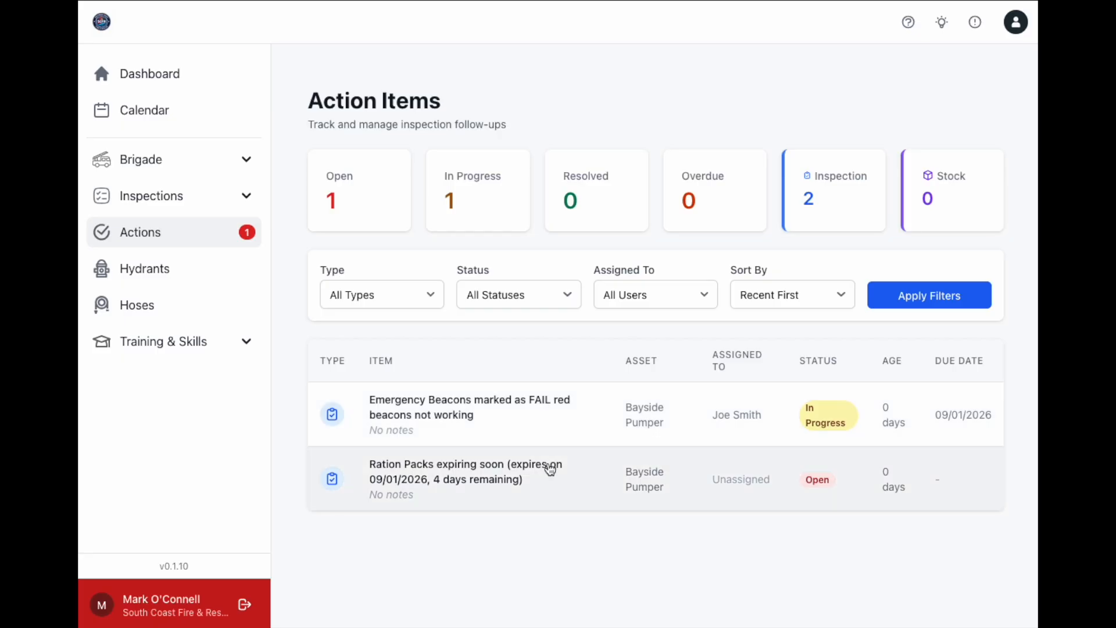
# - Open the Ration Packs expiring soon action item, view its update form and close the form without changes
pyautogui.click(504, 482)
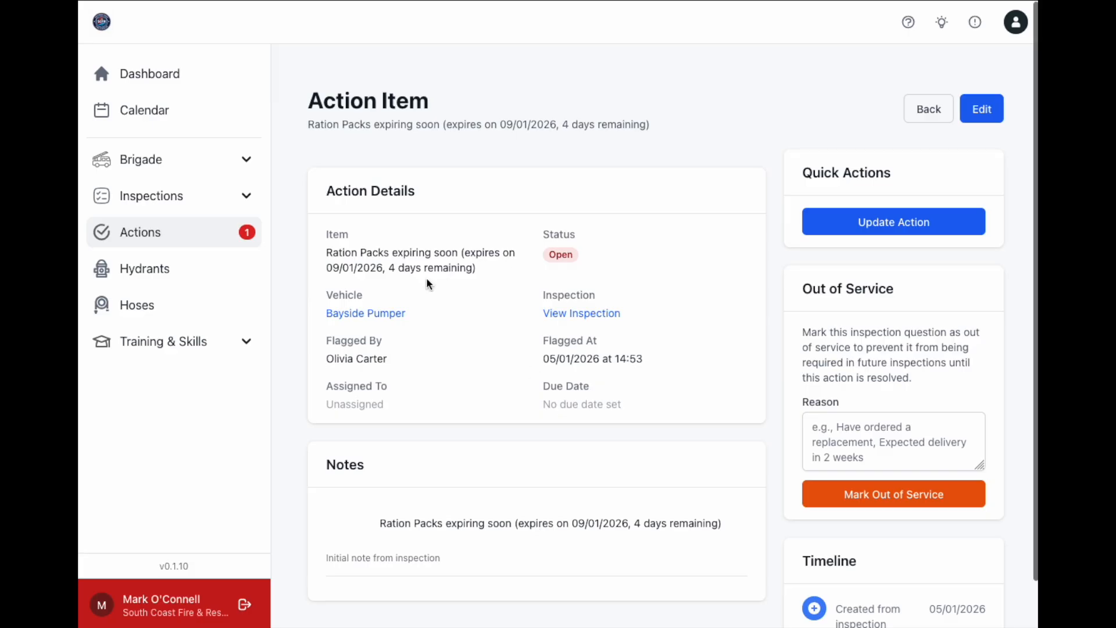
pyautogui.click(893, 222)
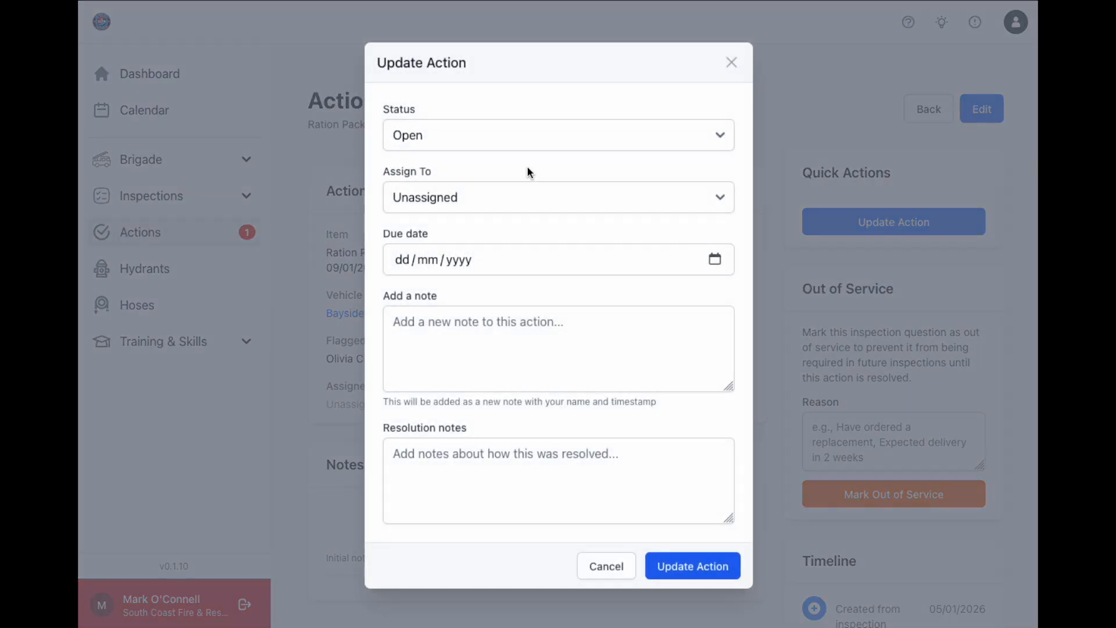
pyautogui.click(731, 66)
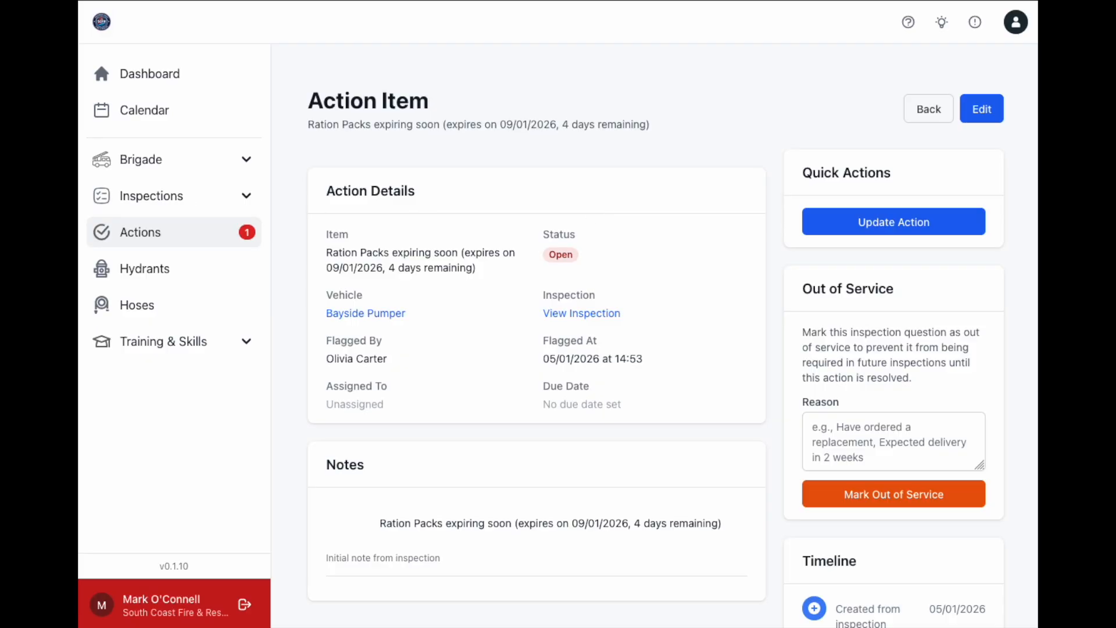
# - Switch to the completed inspection page, go to the Bayside Pumper vehicle page and examine its outstanding action items
pyautogui.hotkey('ctrl', 'Tab')
pyautogui.scroll(-6, 628, 414)
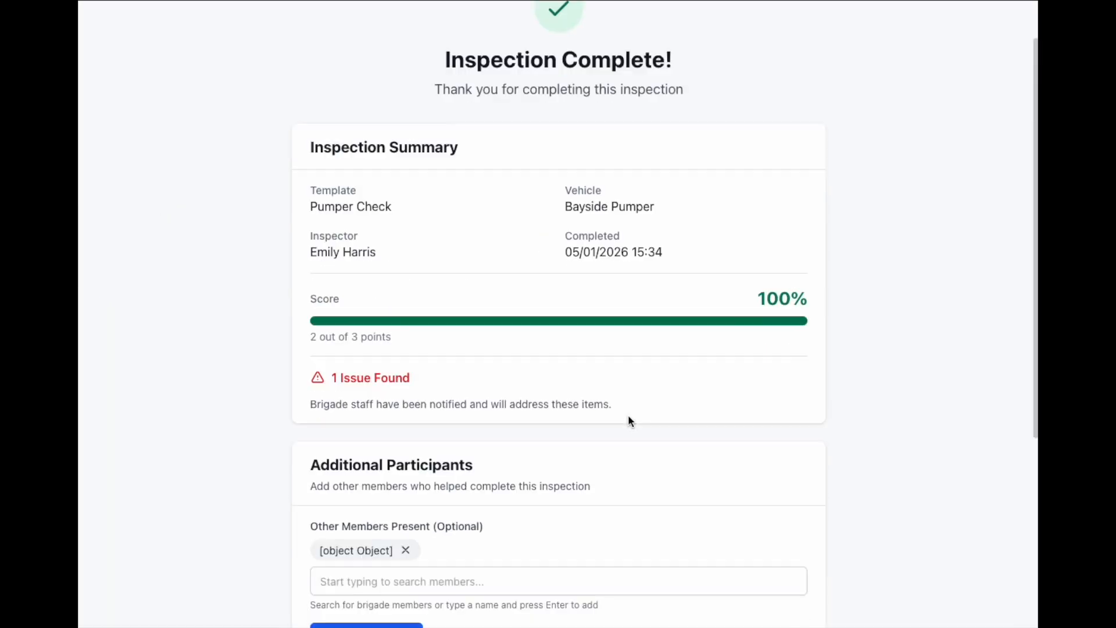
pyautogui.click(683, 516)
pyautogui.scroll(-4, 600, 458)
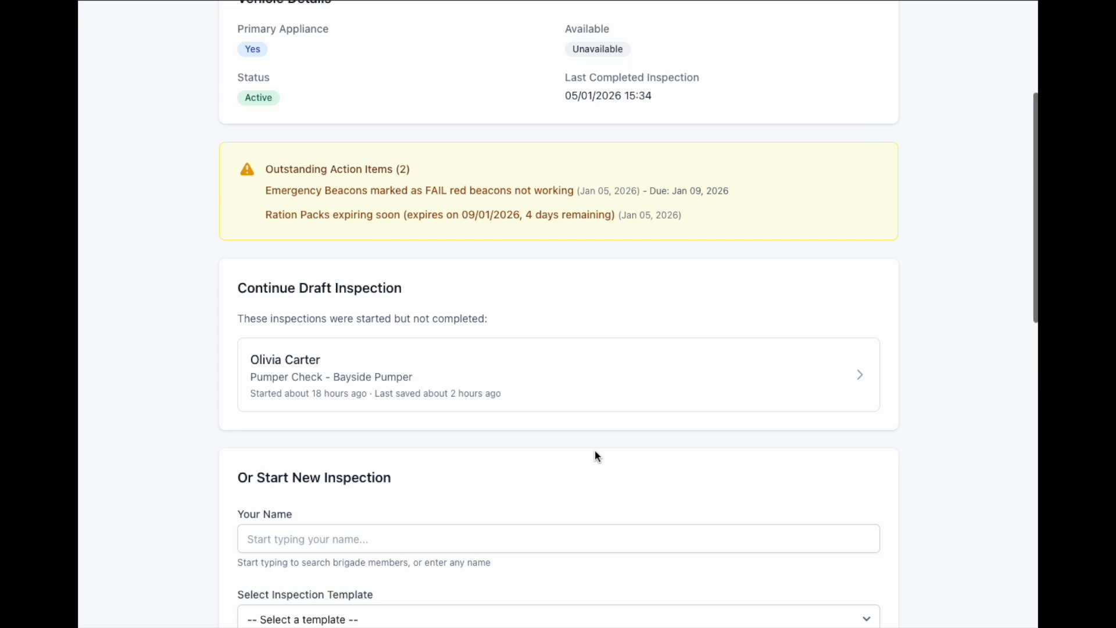
pyautogui.moveTo(261, 172); pyautogui.dragTo(703, 219)
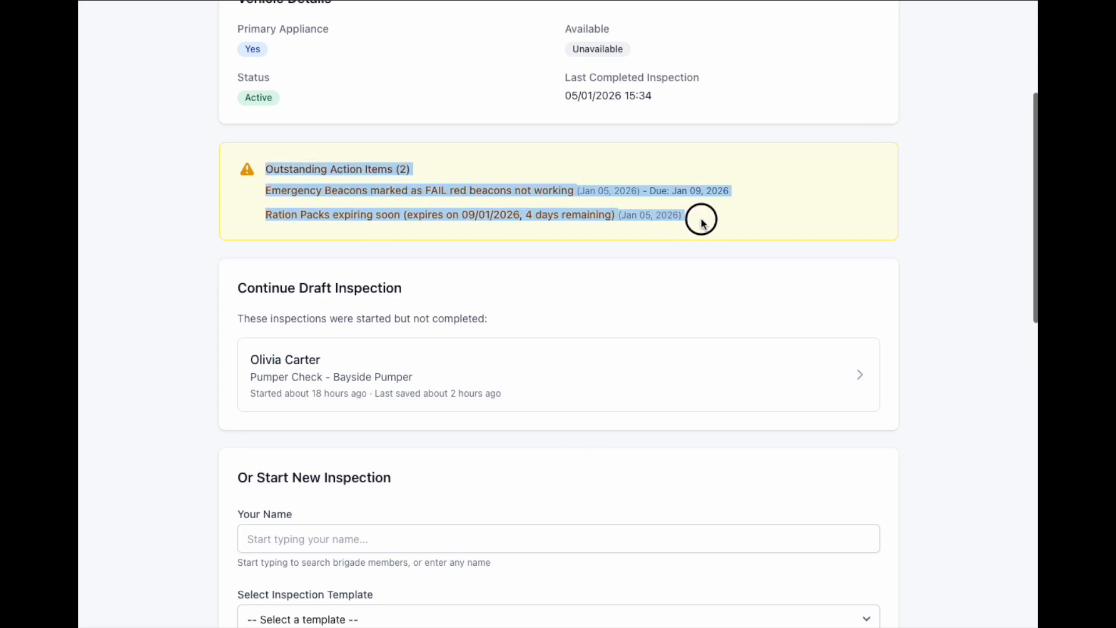
pyautogui.click(700, 222)
pyautogui.scroll(1, 701, 219)
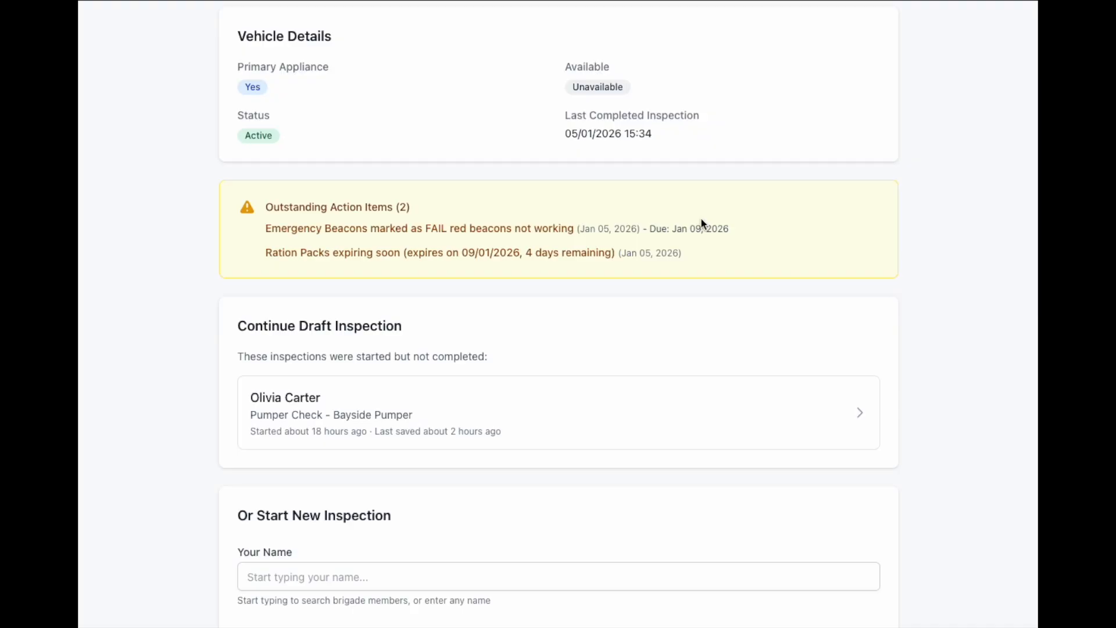
pyautogui.scroll(2, 701, 218)
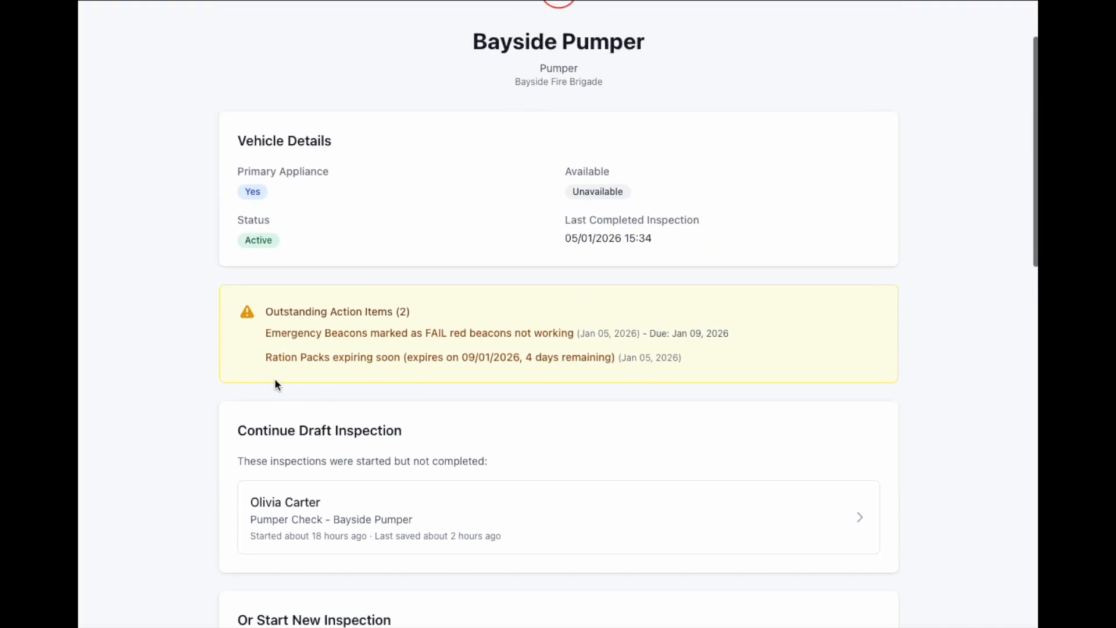
pyautogui.moveTo(271, 332); pyautogui.dragTo(422, 330)
pyautogui.click(501, 335)
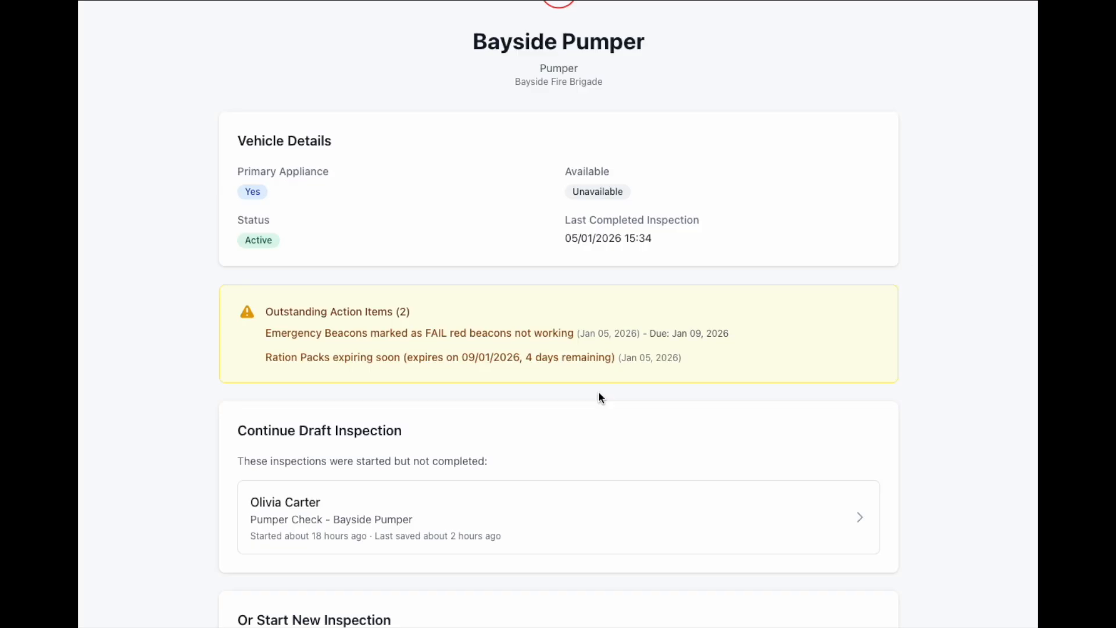
# - Start a new Bayside Pumper inspection with the inspector's name and the Pumper Check (Vehicle) template
pyautogui.scroll(-3, 600, 398)
pyautogui.scroll(-1, 600, 397)
pyautogui.click(514, 411)
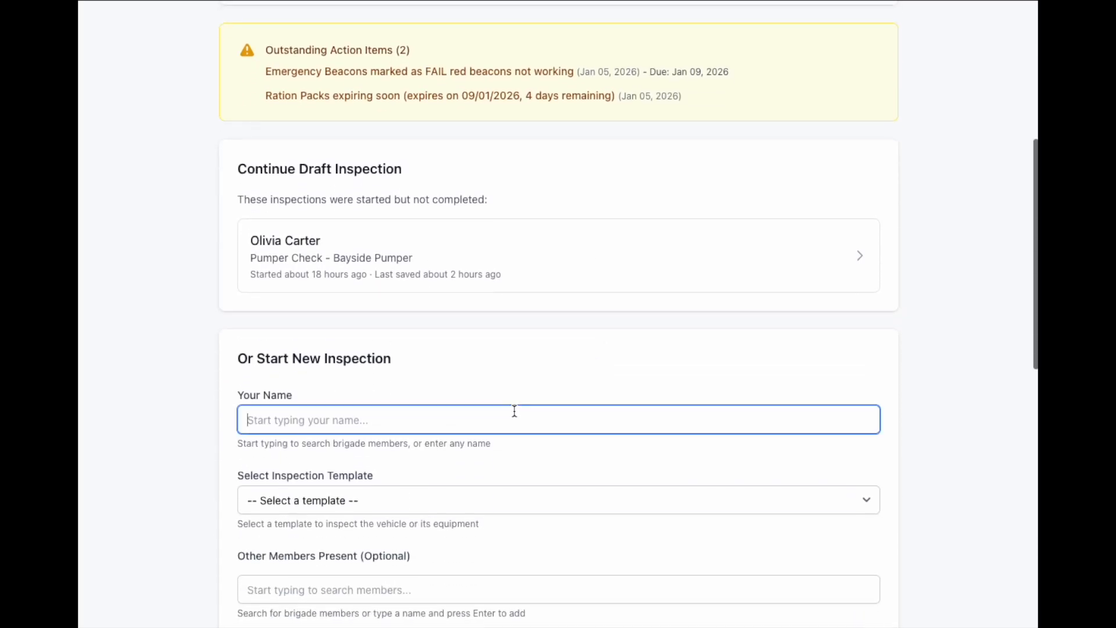
pyautogui.write('emi')
pyautogui.click(496, 473)
pyautogui.click(475, 499)
pyautogui.click(403, 513)
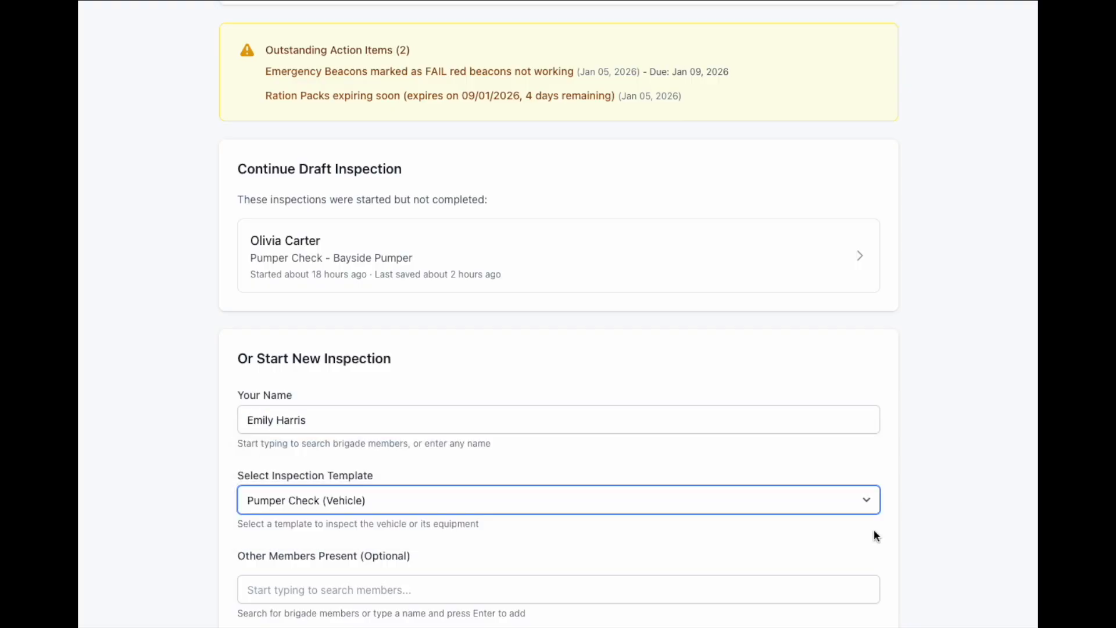
pyautogui.scroll(-3, 999, 564)
pyautogui.click(498, 601)
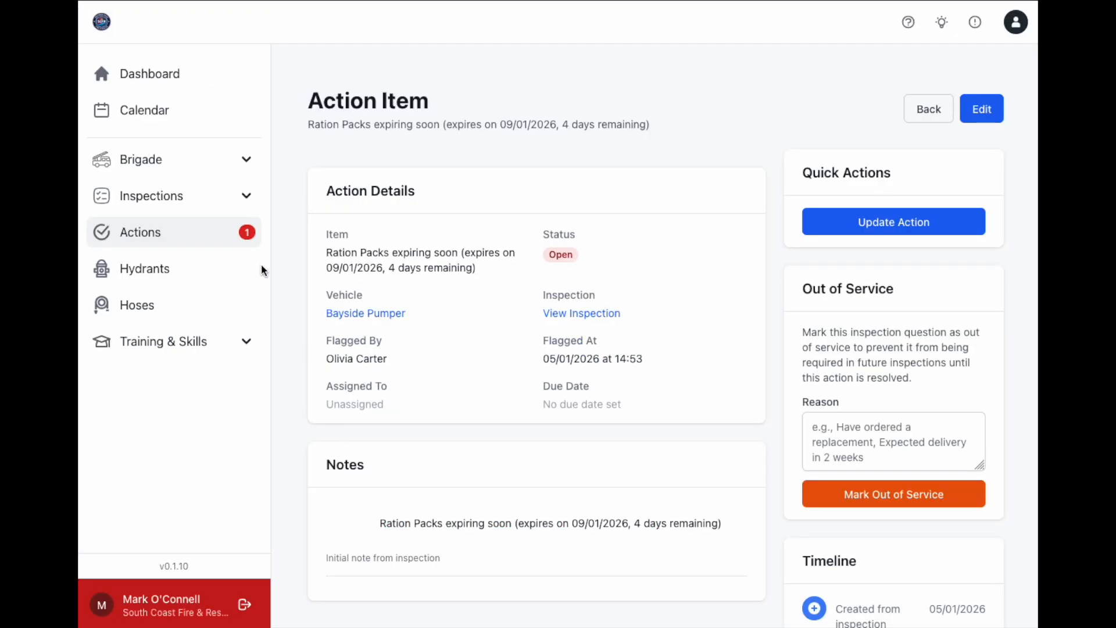
# - Return to the action items list, open the Emergency Beacons action item and review its details
pyautogui.click(167, 233)
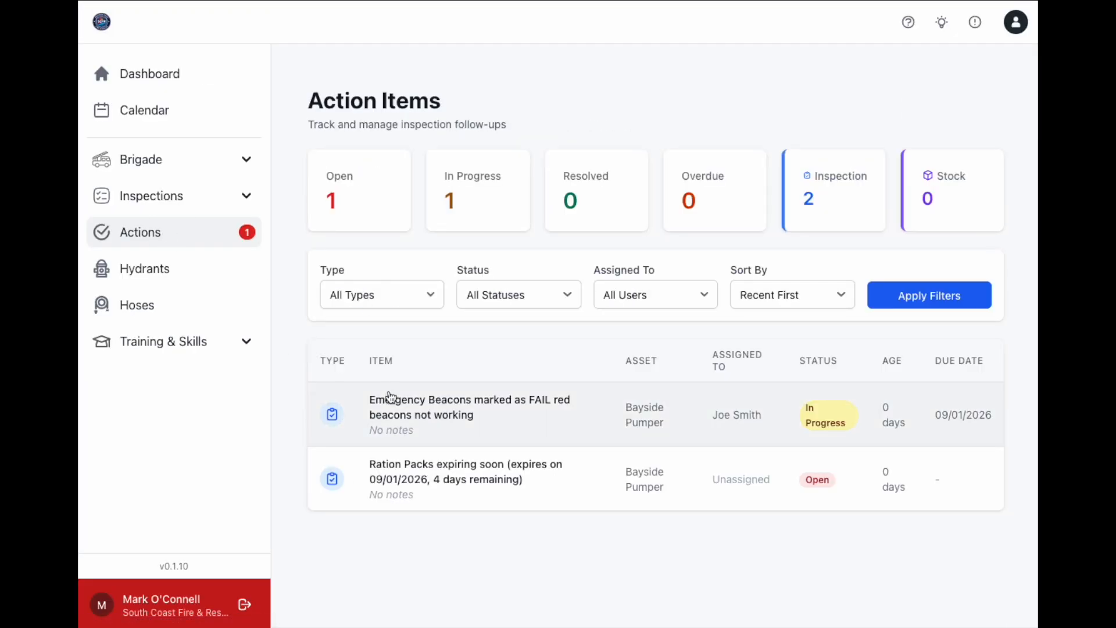
pyautogui.click(487, 417)
pyautogui.scroll(-1, 657, 343)
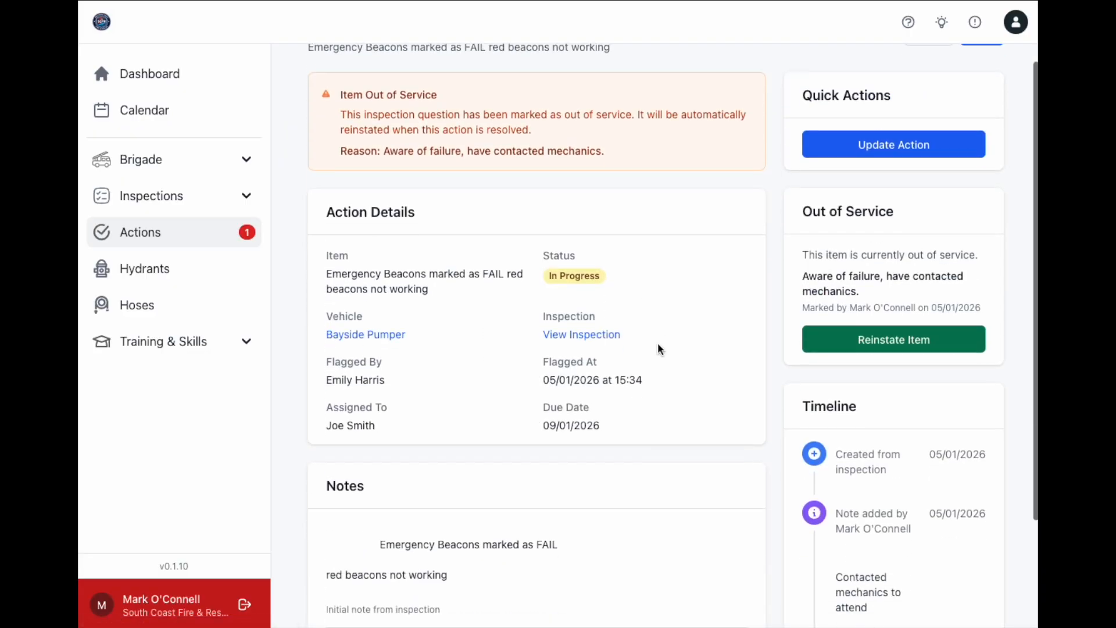
pyautogui.scroll(-1, 602, 374)
pyautogui.scroll(-1, 602, 379)
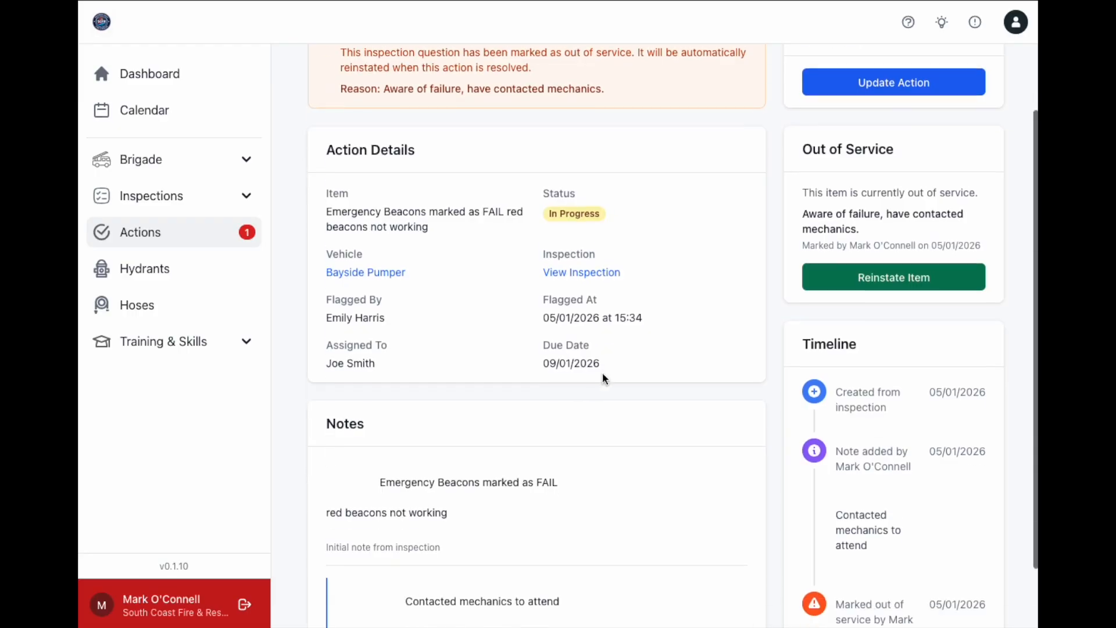
# - Set the Emergency Beacons action's due date to 01/01/2026 and save the update
pyautogui.click(843, 81)
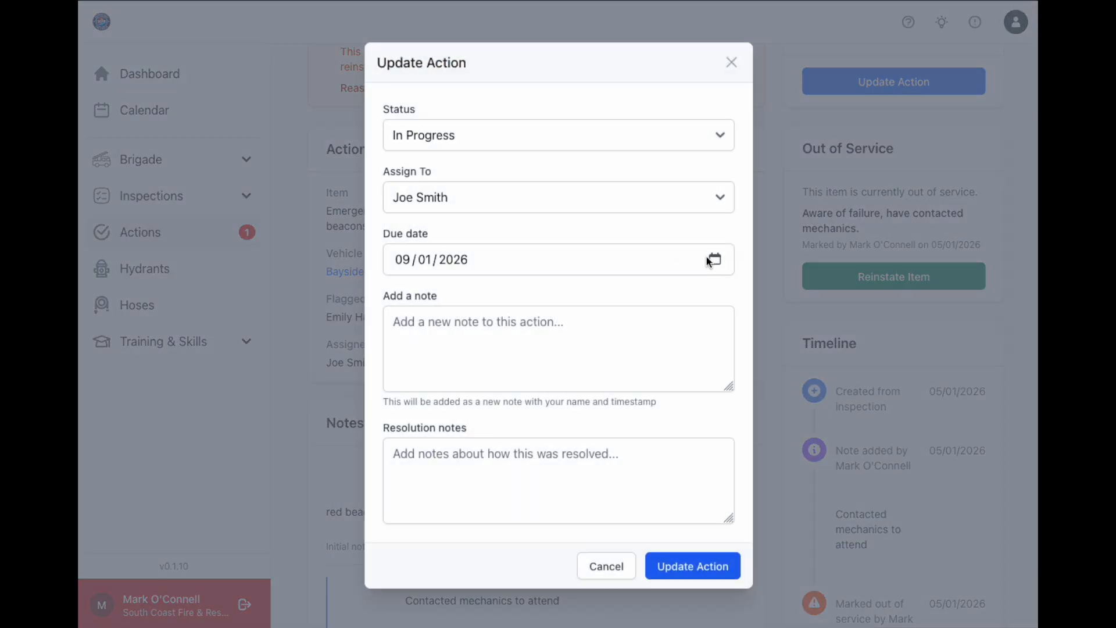
pyautogui.click(710, 260)
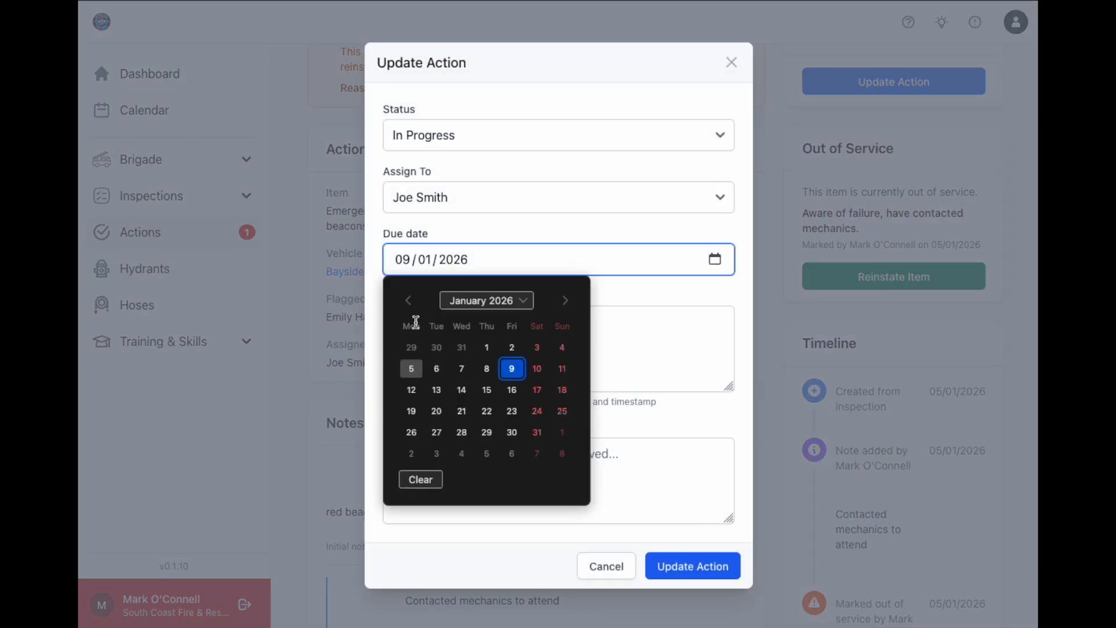
pyautogui.click(407, 300)
pyautogui.click(562, 302)
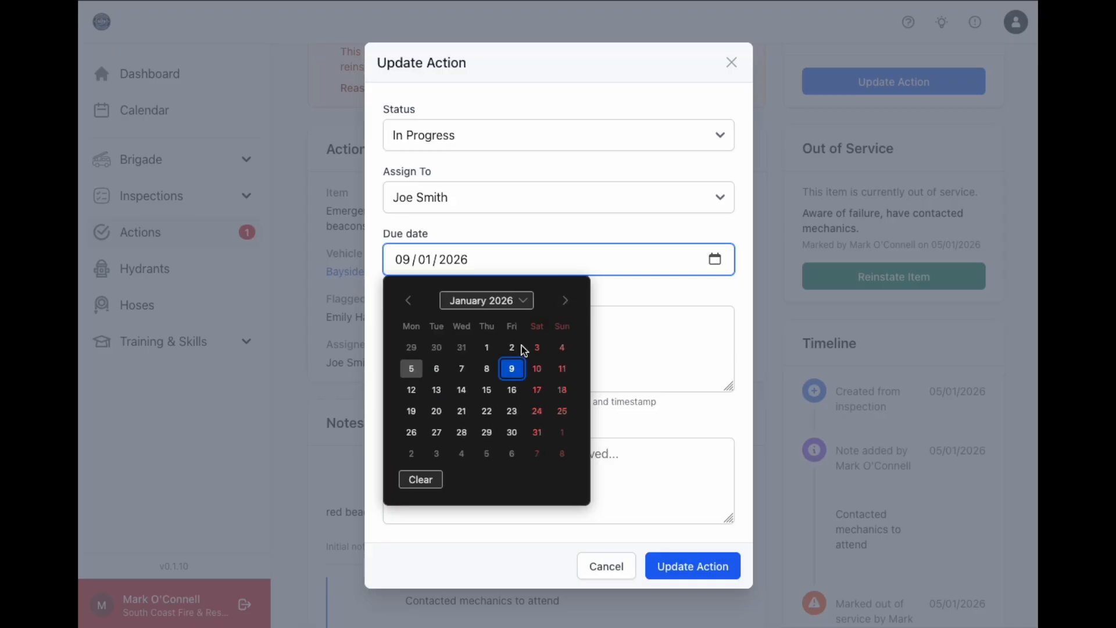
pyautogui.click(488, 349)
pyautogui.click(682, 557)
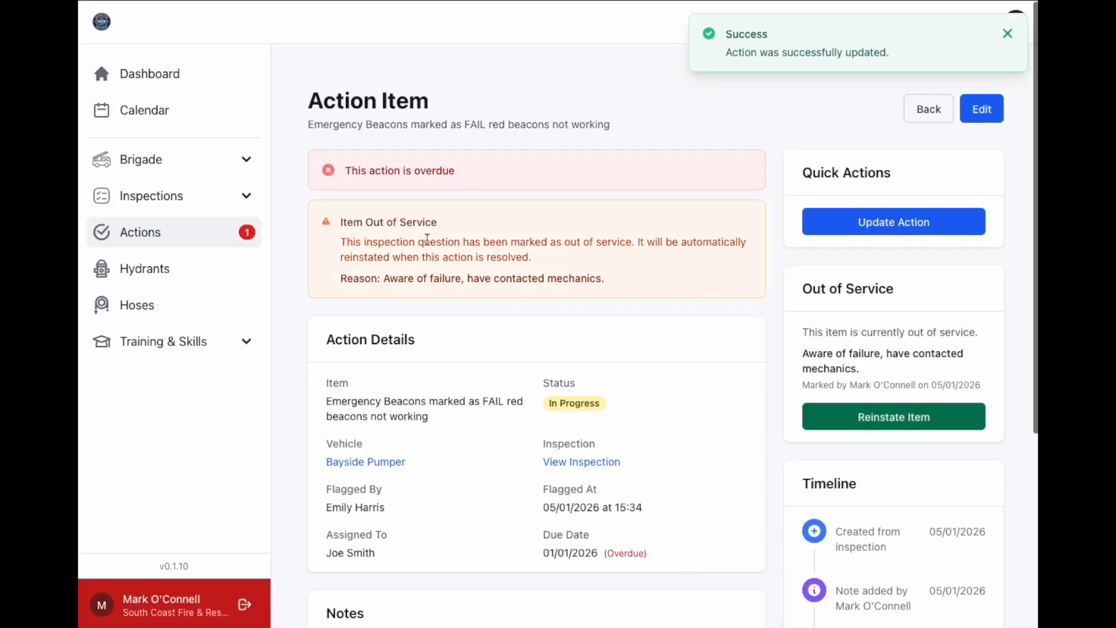
# - Check the action items list for the overdue item, and view the overdue actions on the Inspections dashboard
pyautogui.click(154, 227)
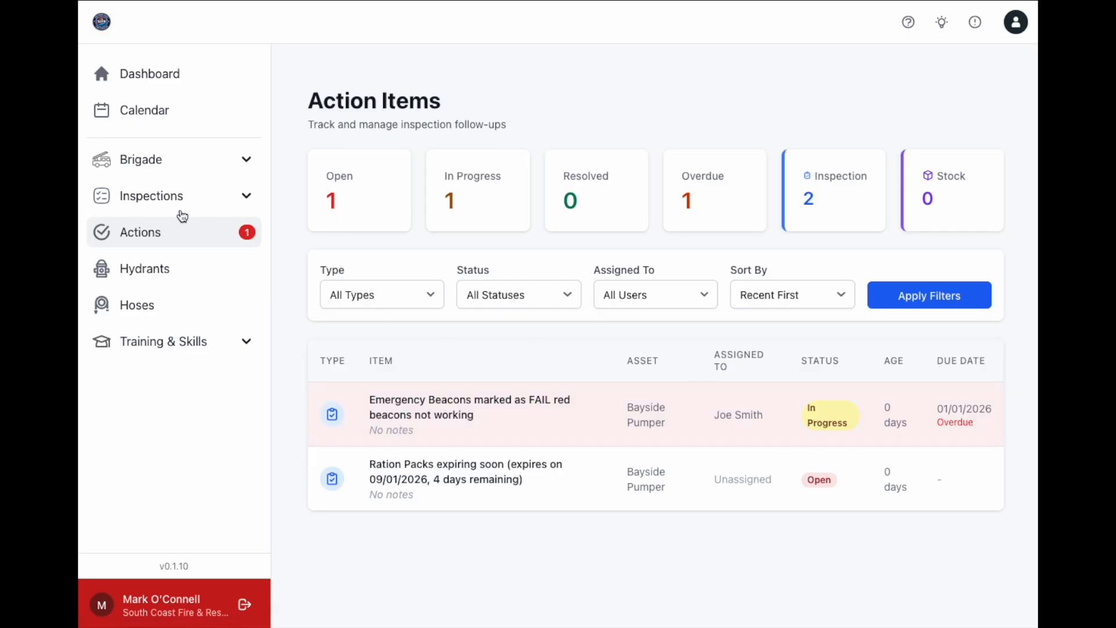
pyautogui.click(160, 205)
pyautogui.scroll(-2, 411, 419)
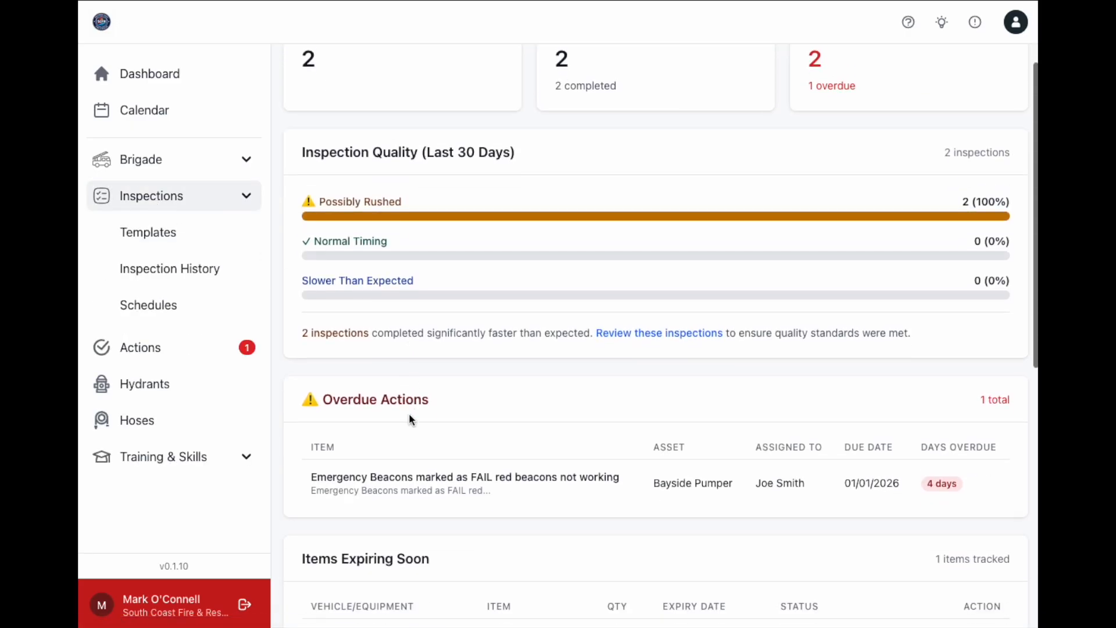